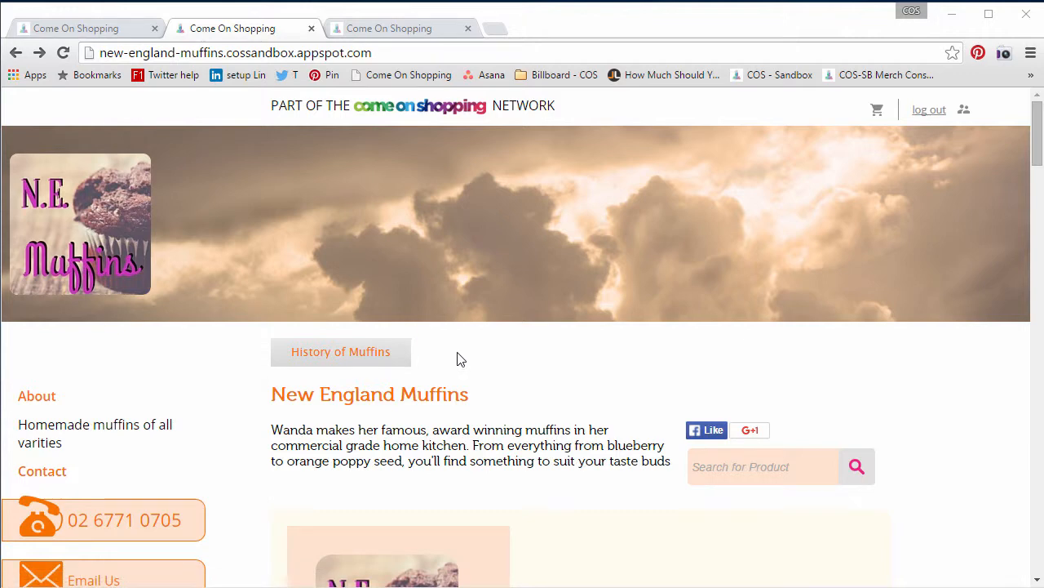
Step: Look through the New England Muffins storefront from its menu button down to the footer links and back
scroll(641, 560, down, 1)
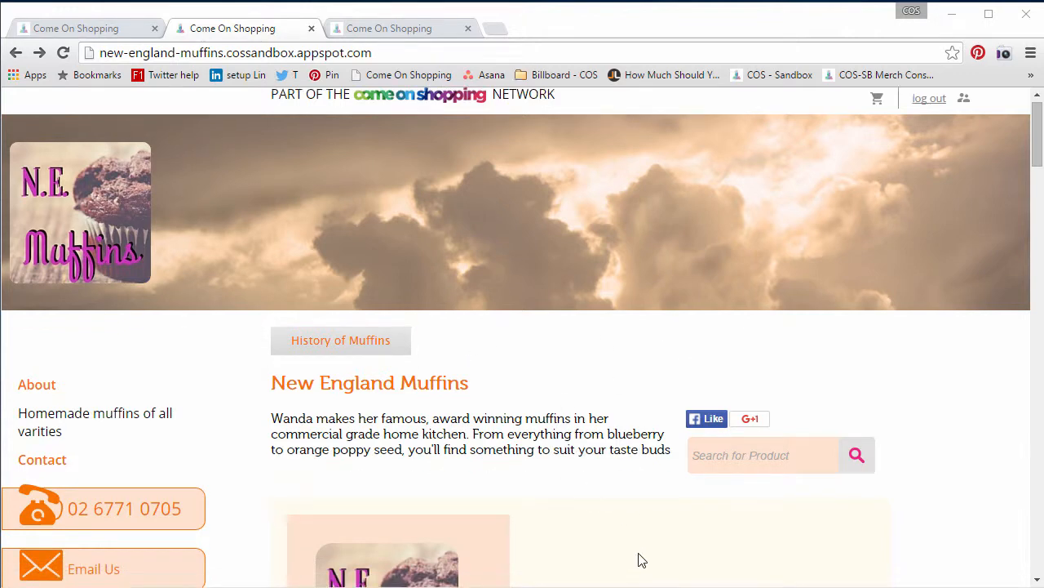
scroll(645, 531, down, 3)
scroll(1036, 228, down, 3)
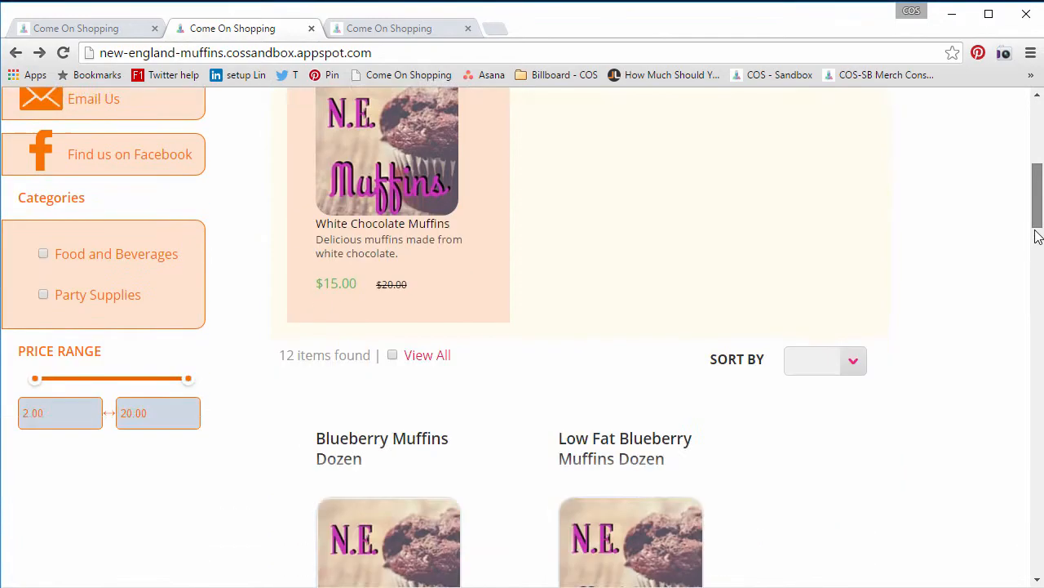
drag(1036, 235, 1036, 546)
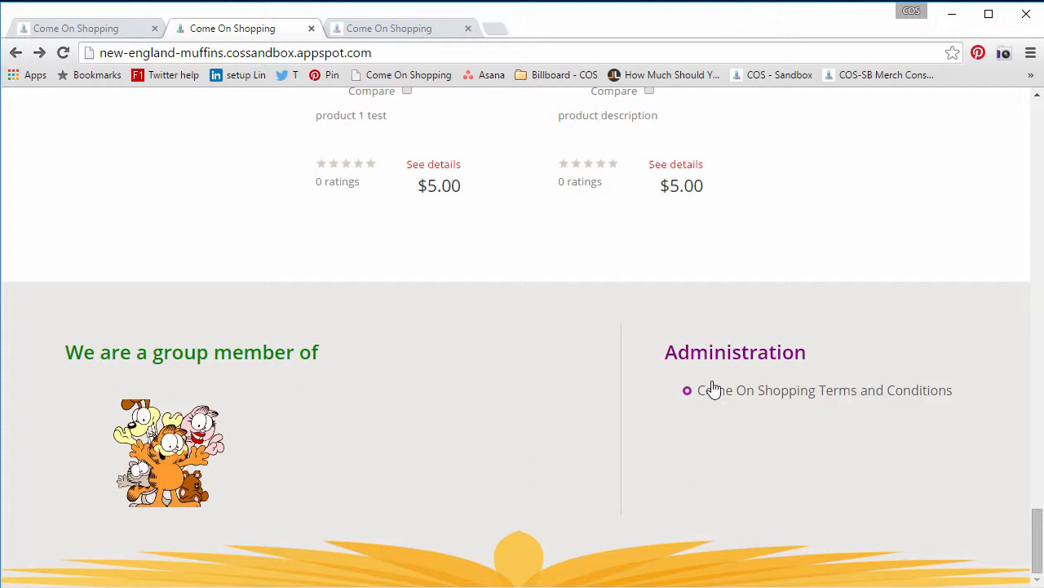
drag(1037, 520, 1035, 114)
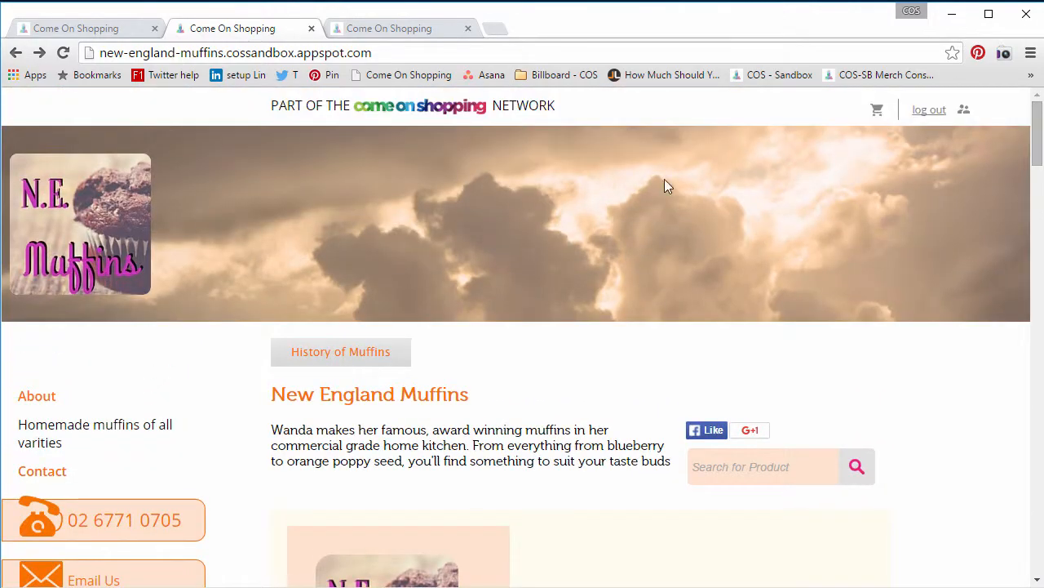
Step: Switch to the Tiff's Gifts storefront, placing it before the muffin site, and examine its page down to the footer
click(385, 30)
drag(385, 30, 233, 28)
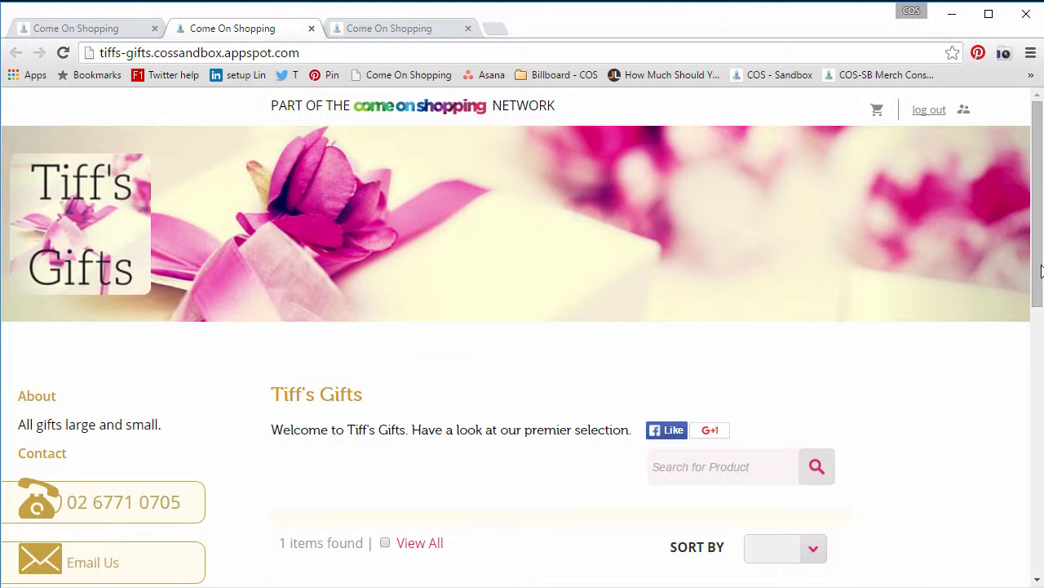
drag(1041, 271, 876, 522)
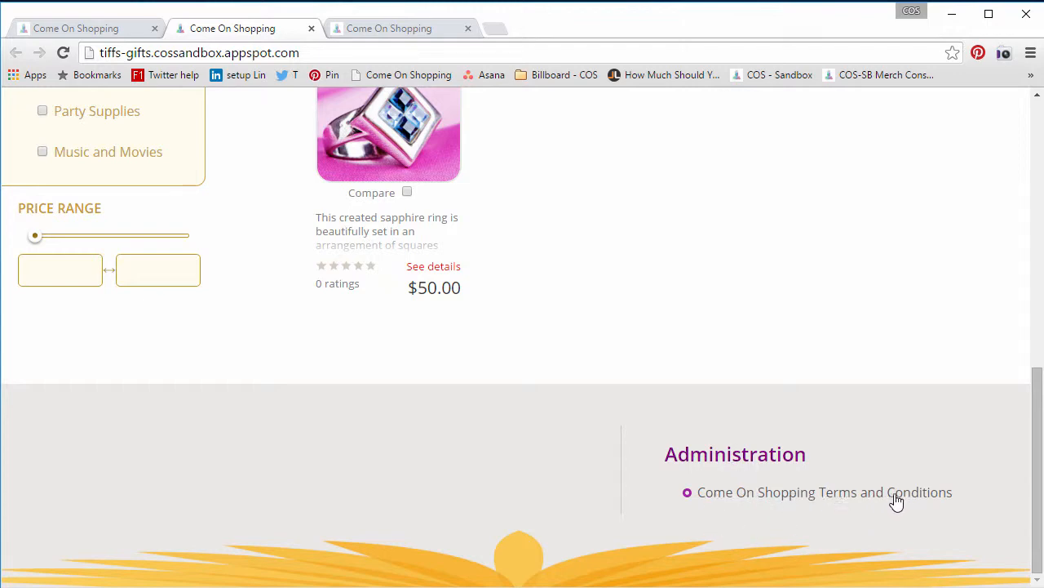
mouse_move(1038, 506)
mouse_down()
mouse_move(1026, 310)
mouse_move(1037, 522)
mouse_up()
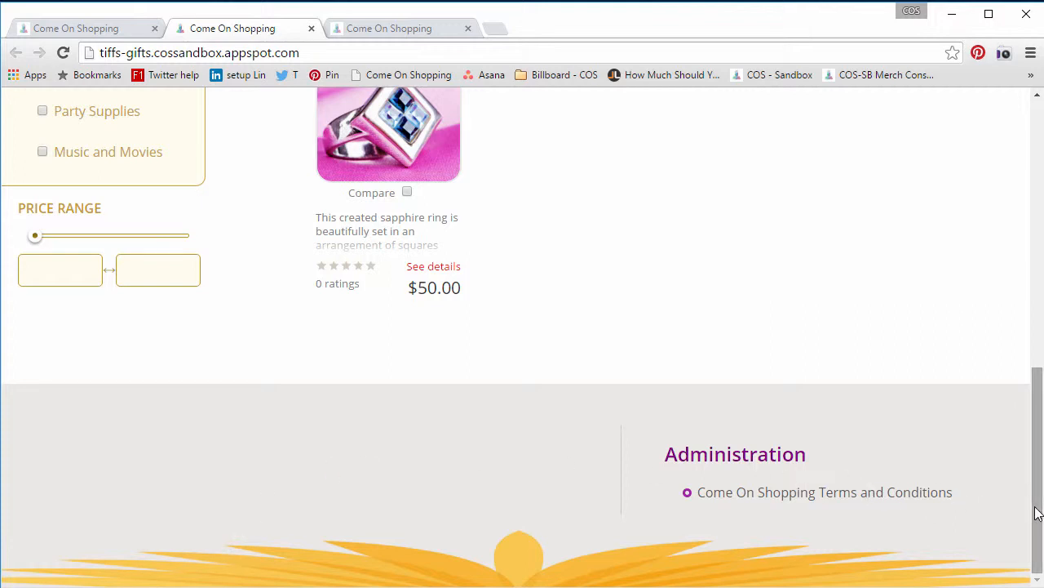
drag(1038, 513, 1039, 233)
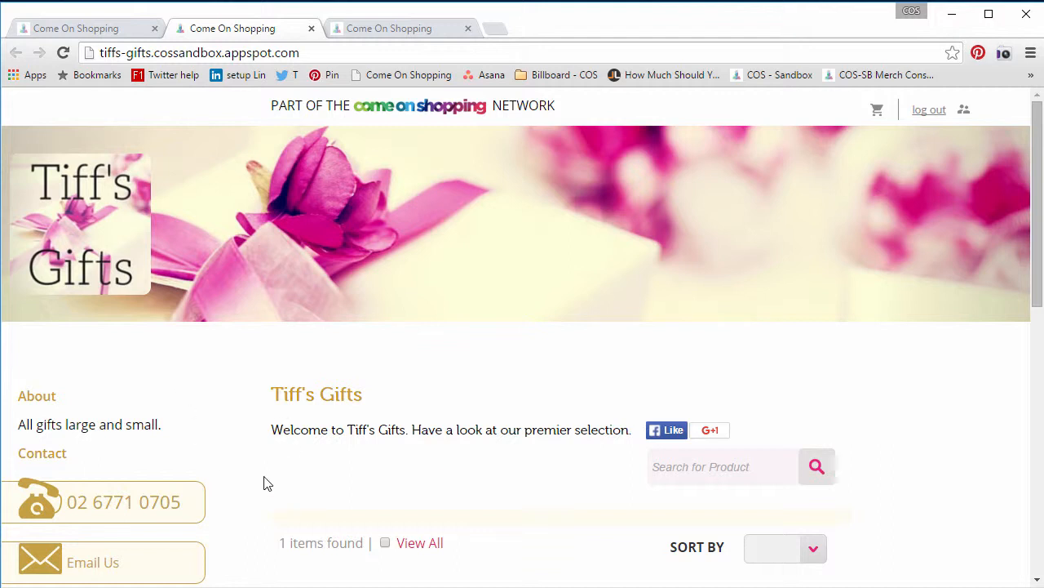
Step: Add a new page in the Tiff's Gifts admin console with the title "History of Gift Giving"
click(86, 28)
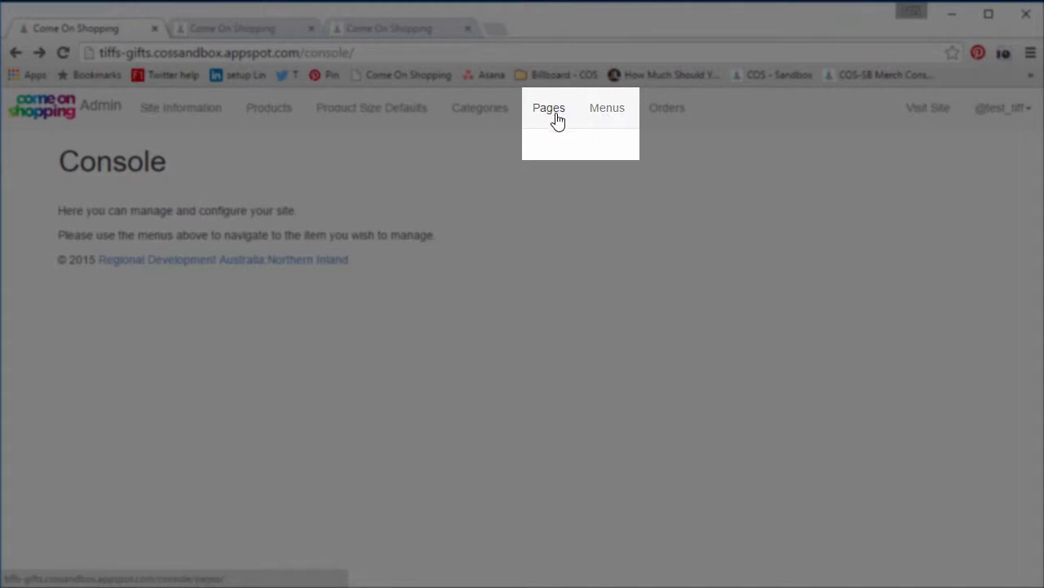
click(551, 118)
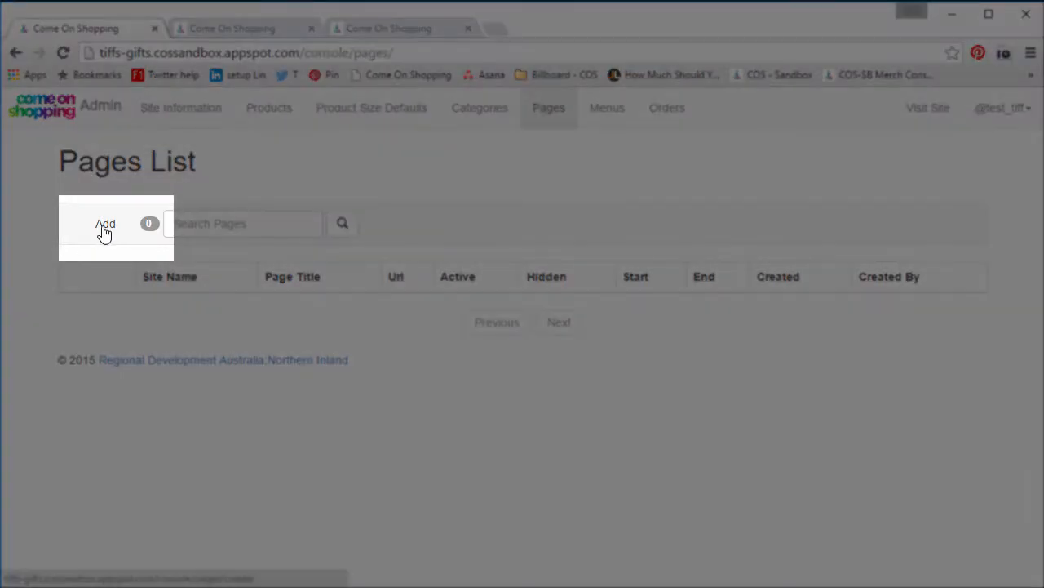
click(102, 234)
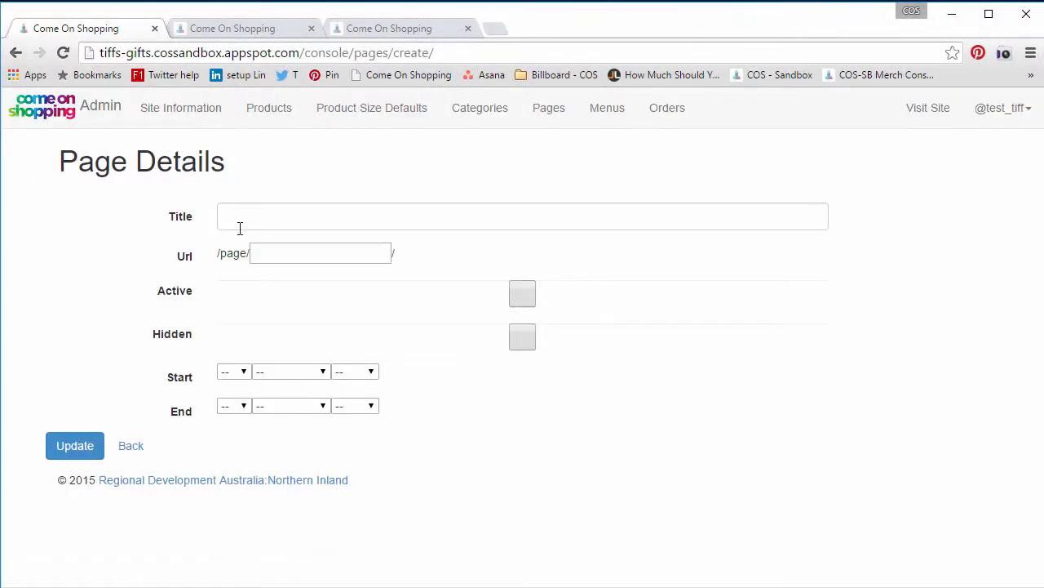
click(238, 216)
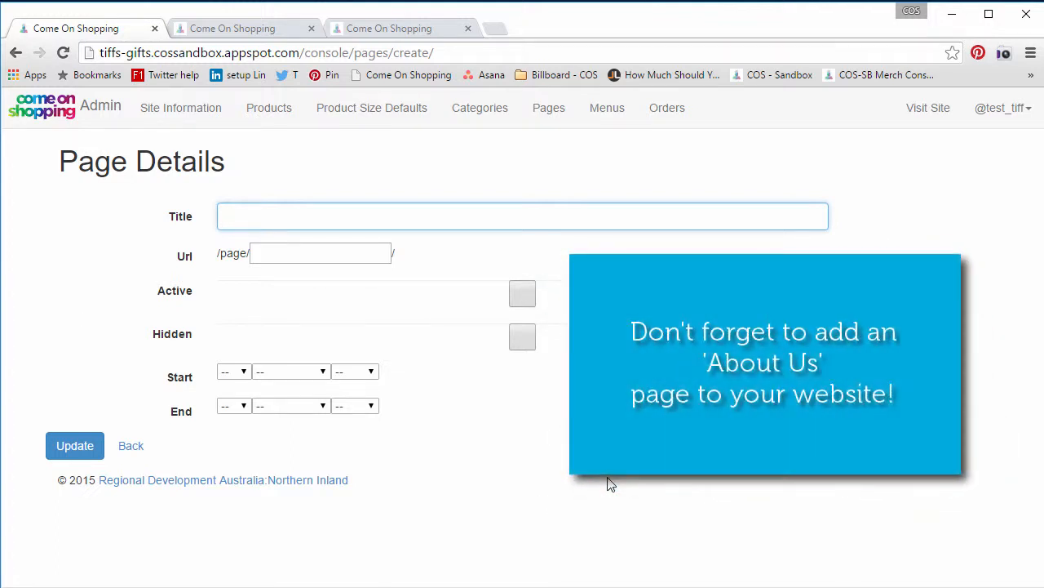
text(History o)
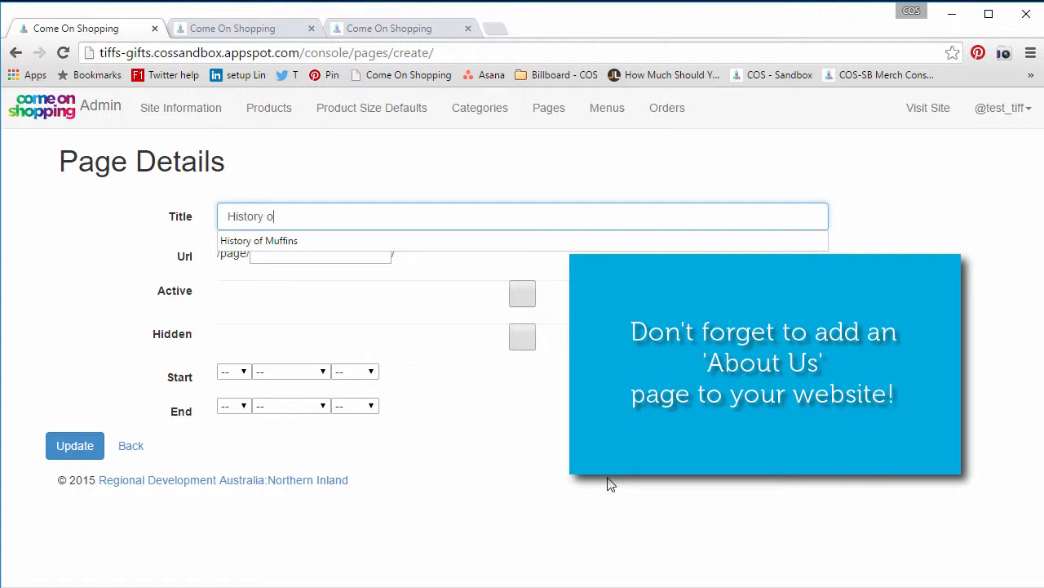
text(f Gift Giving)
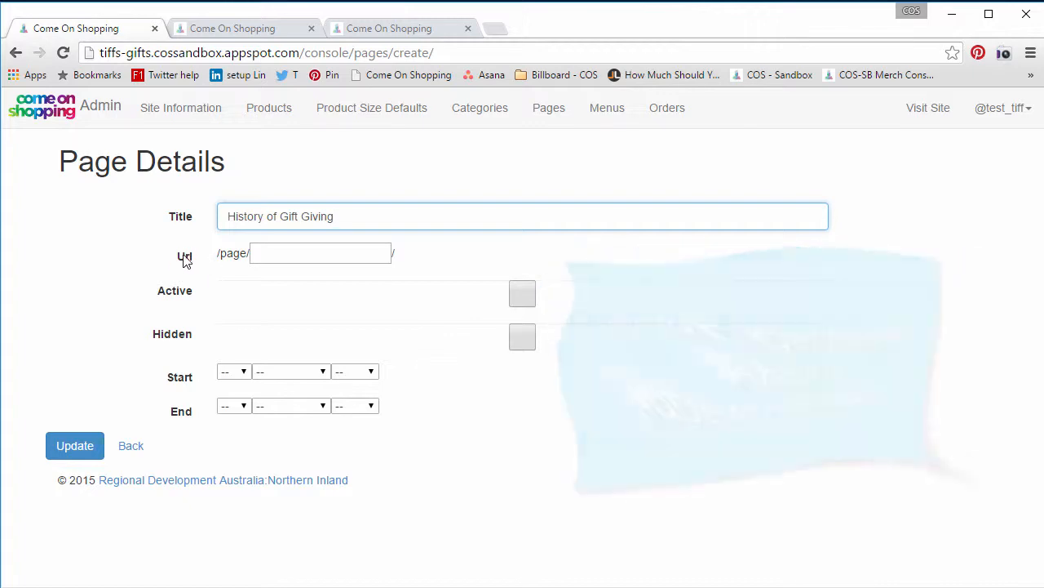
Step: Compare the two storefronts, then give the new page the URL "historyofgiftgiving" and make it active
click(270, 252)
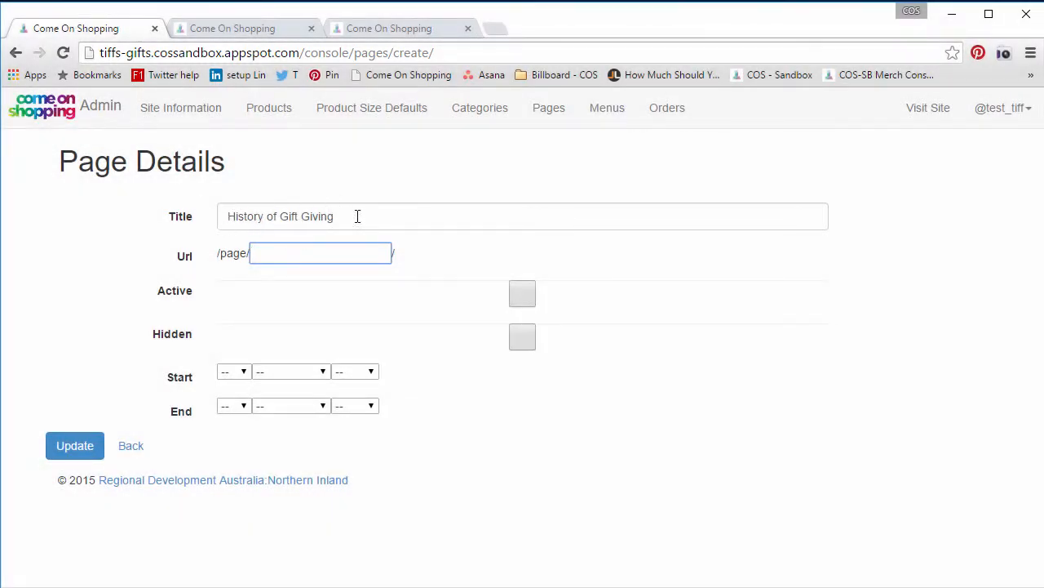
click(380, 29)
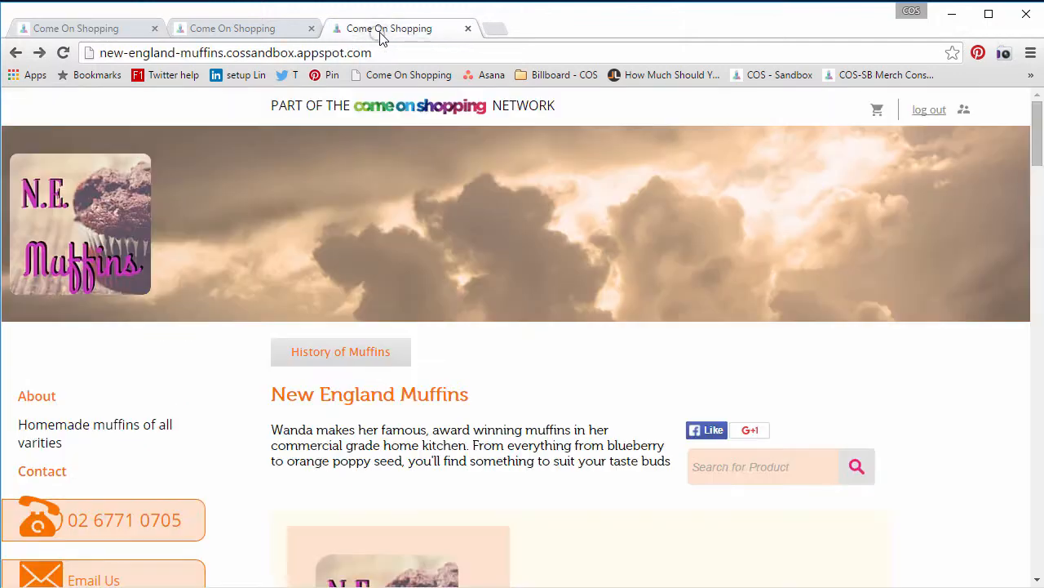
click(243, 31)
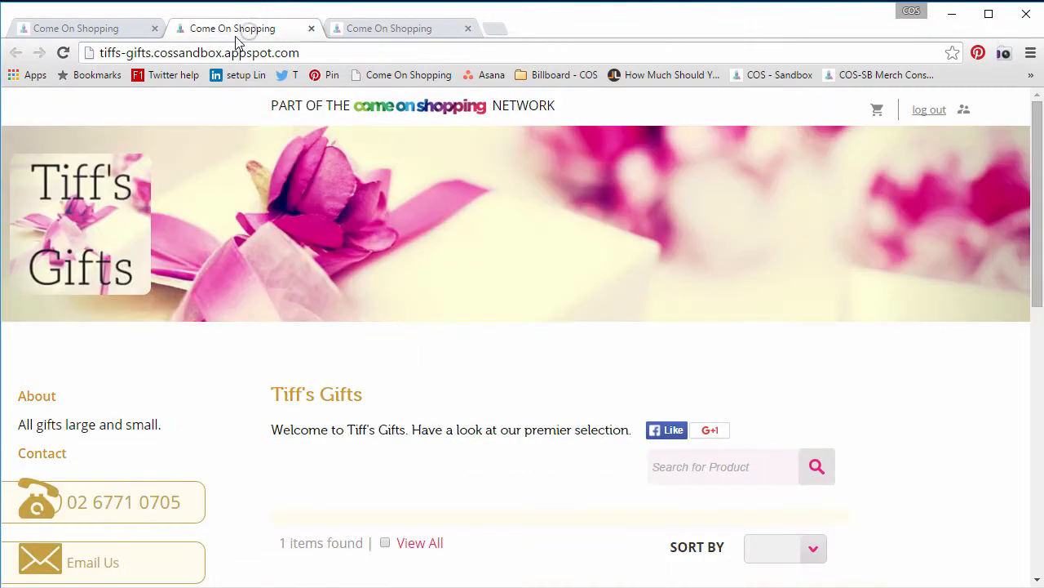
click(100, 29)
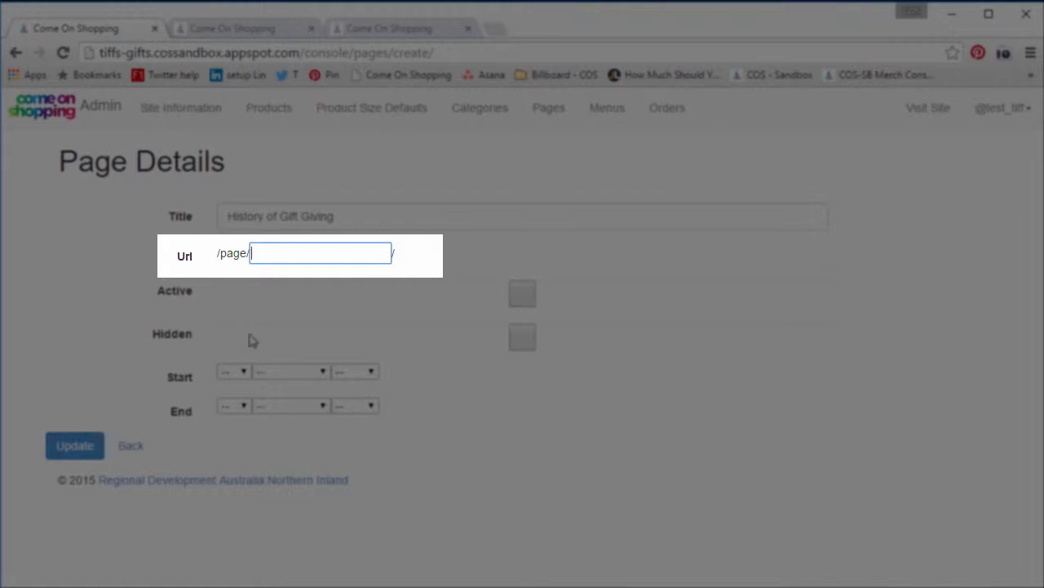
text(historyofgiftgiving)
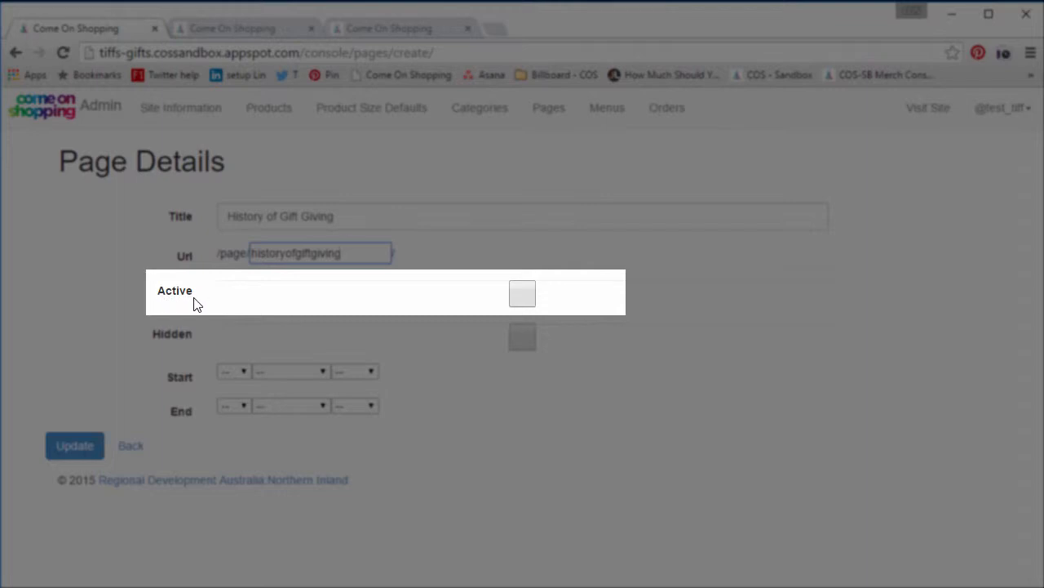
click(524, 295)
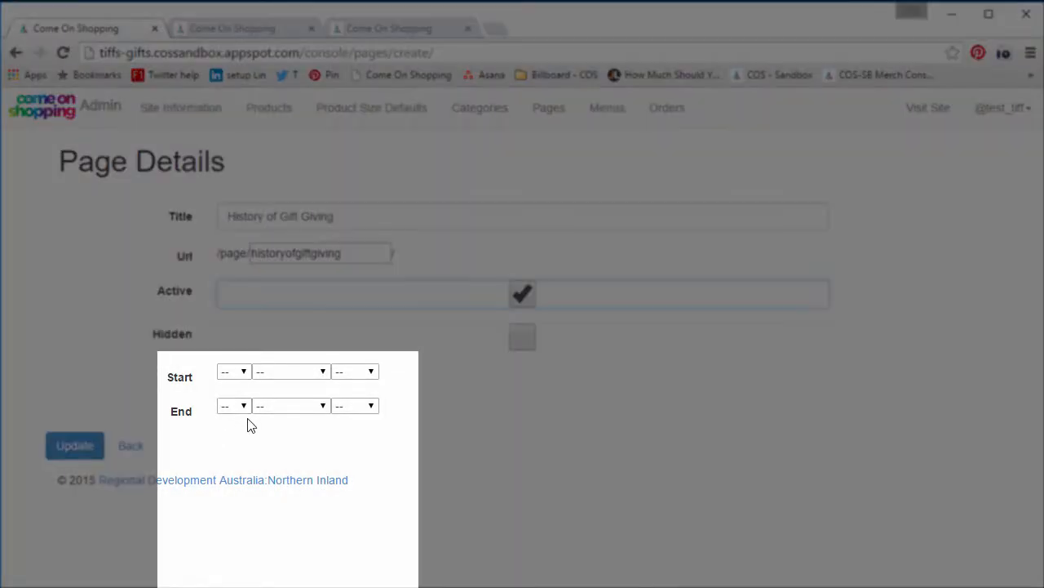
Step: Set the page's start date to 29 October 2015
click(239, 374)
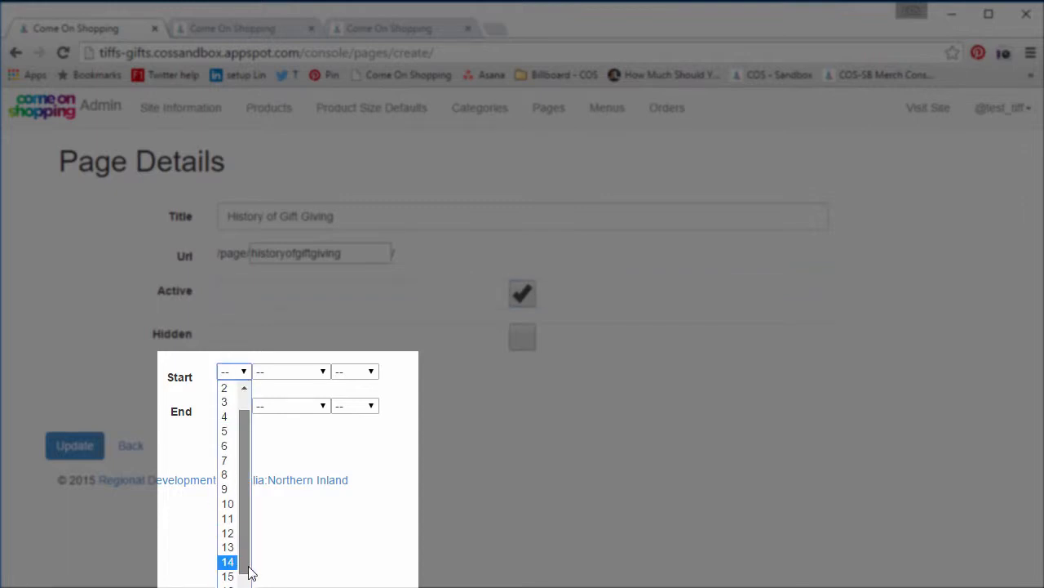
scroll(245, 563, down, 4)
click(228, 586)
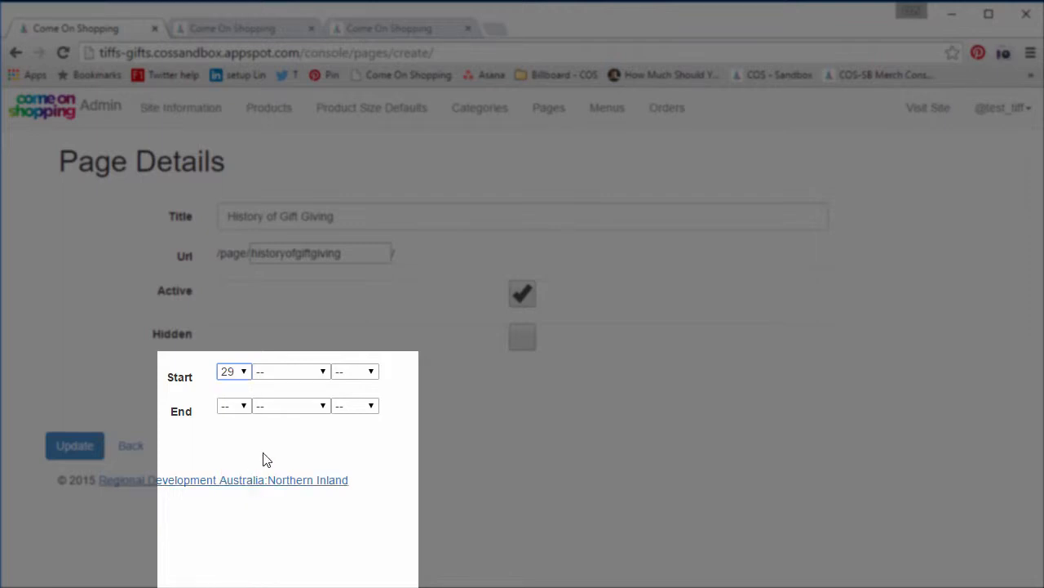
click(302, 374)
click(294, 535)
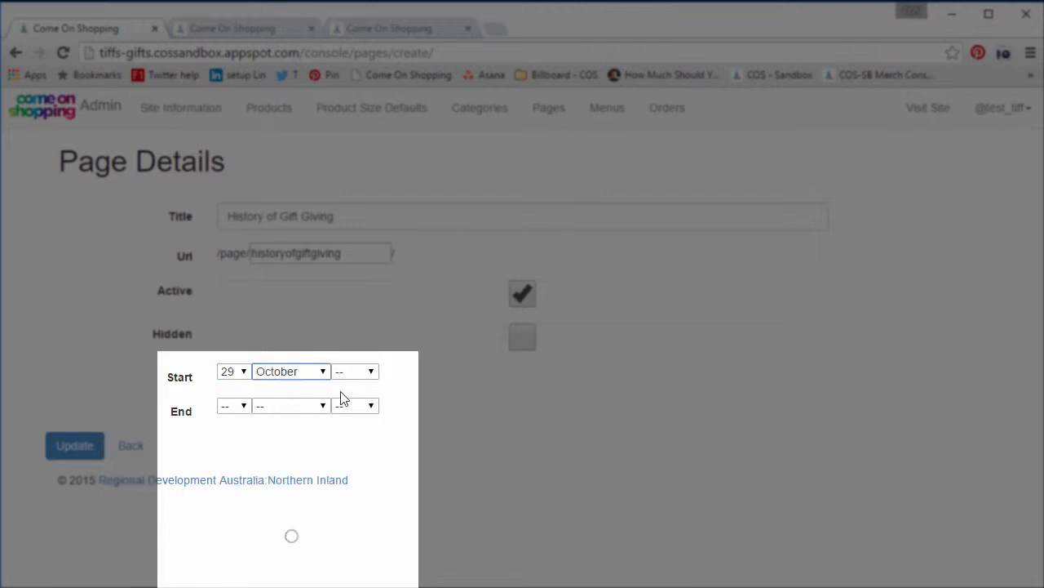
click(367, 373)
click(367, 403)
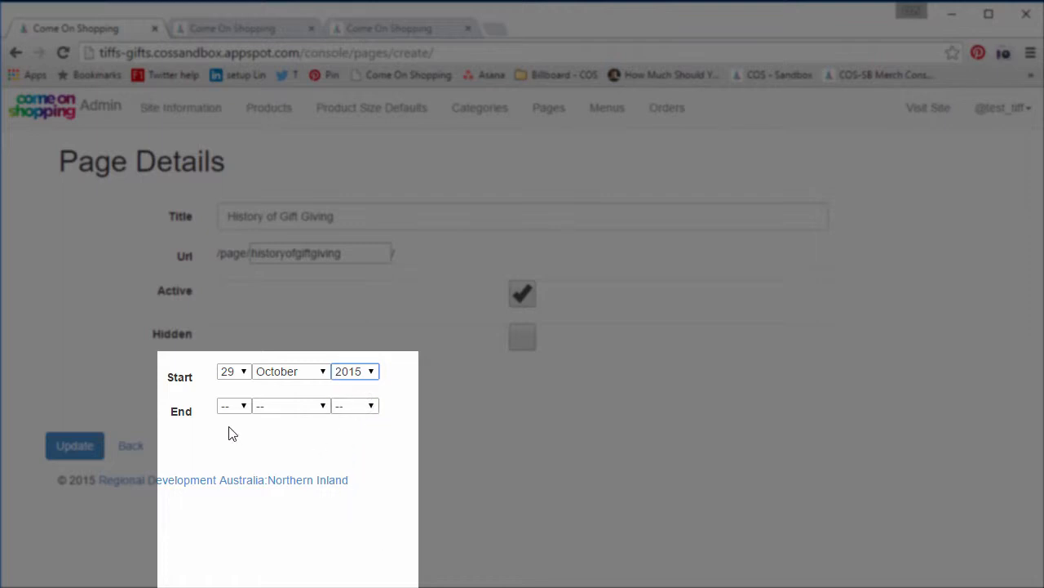
Step: Set the page's end date to 7 November 2015
click(235, 406)
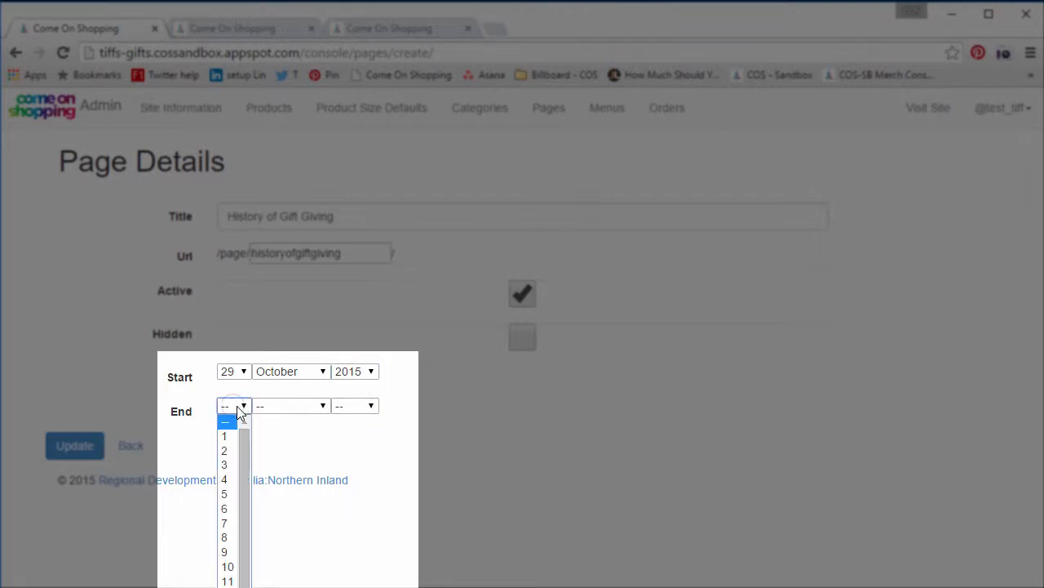
click(231, 523)
click(296, 407)
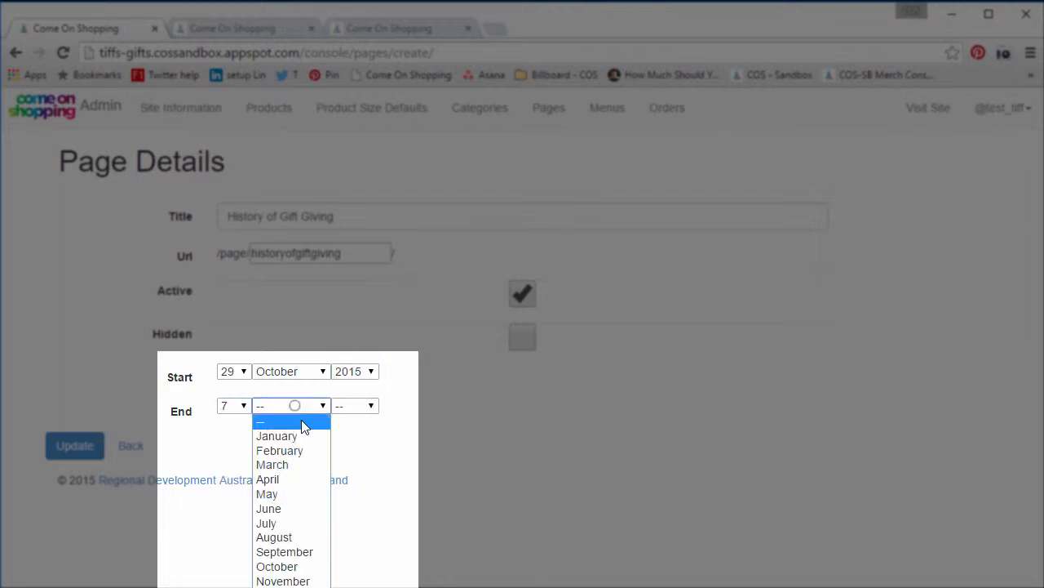
click(287, 581)
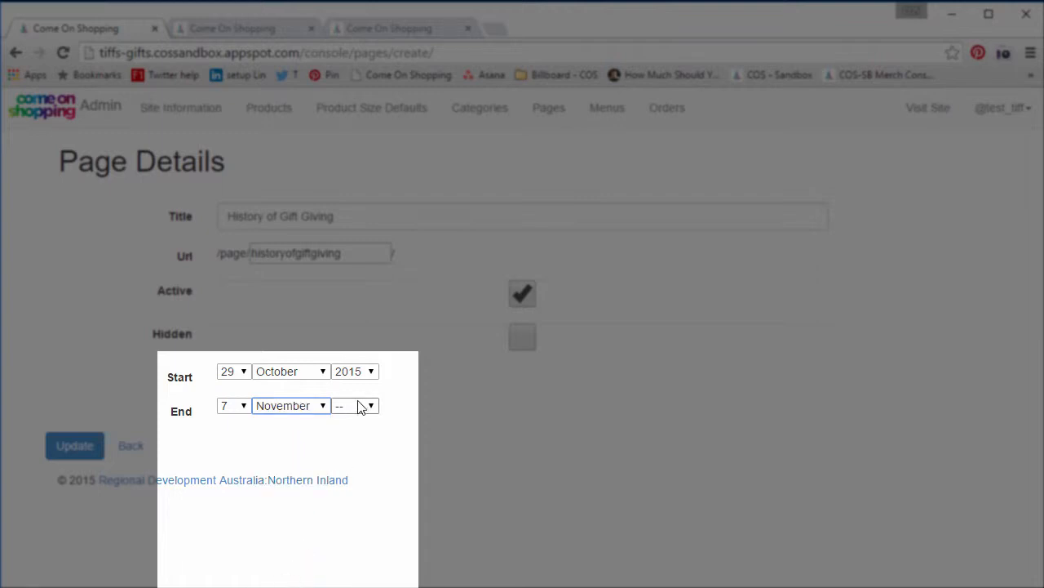
click(367, 405)
click(362, 439)
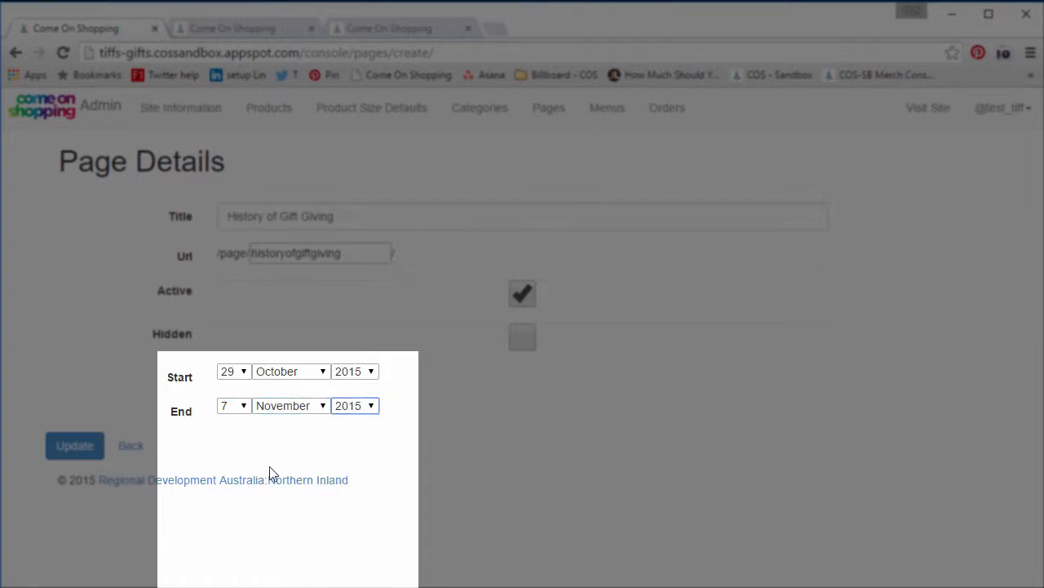
Step: Clear the day, month and year of the page's end date
click(238, 407)
click(235, 420)
click(287, 412)
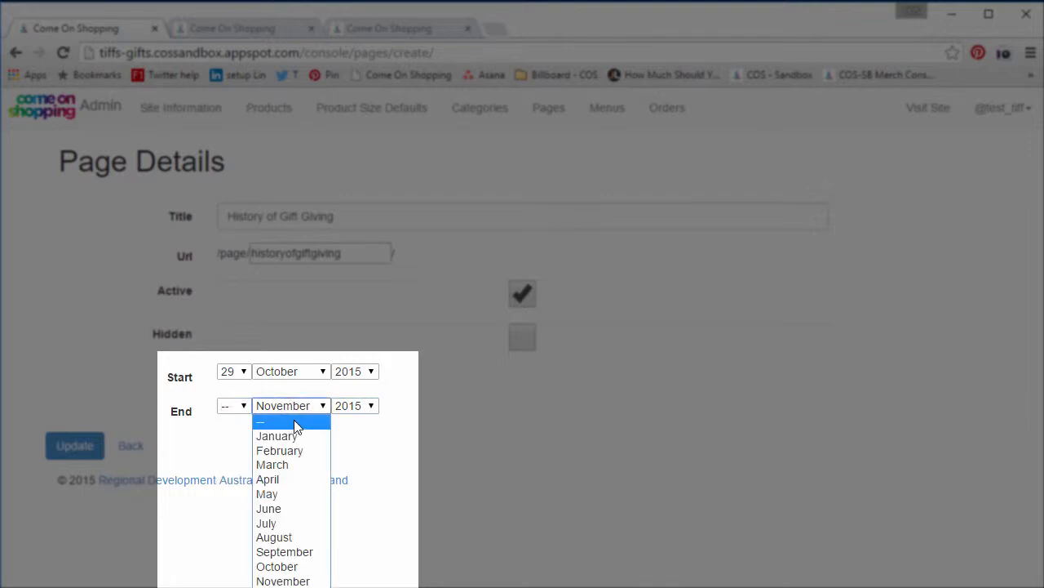
click(290, 418)
click(362, 408)
click(356, 419)
Step: Clear the day, month and year of the page's start date
click(228, 374)
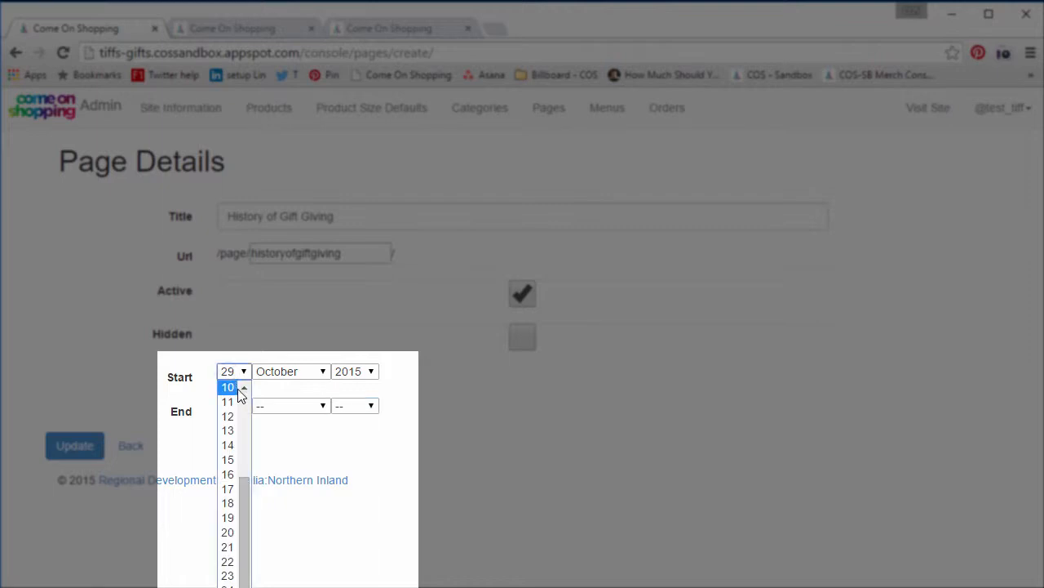
scroll(245, 395, up, 3)
click(227, 390)
click(322, 372)
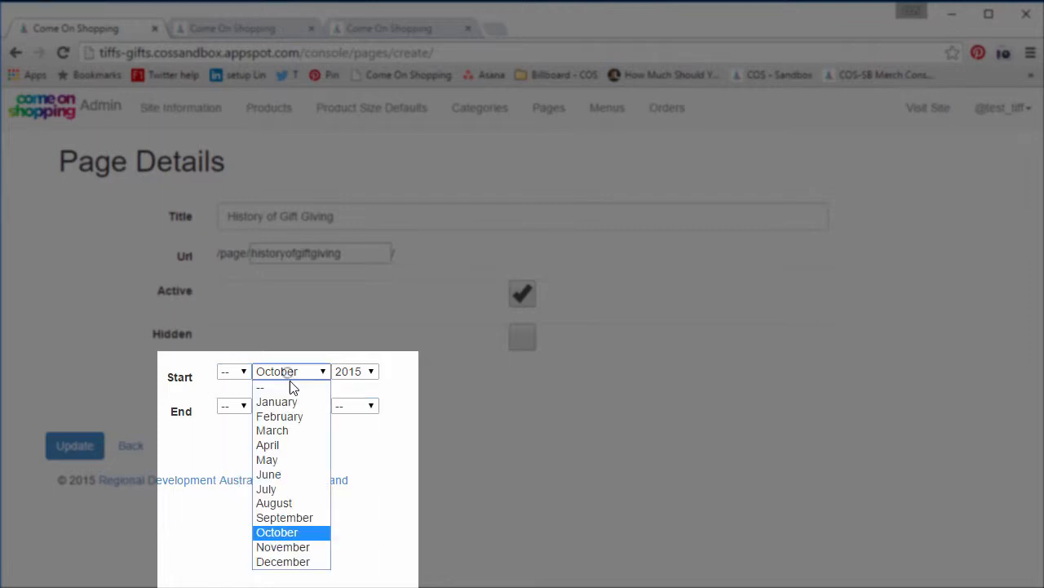
click(324, 385)
click(352, 372)
click(350, 387)
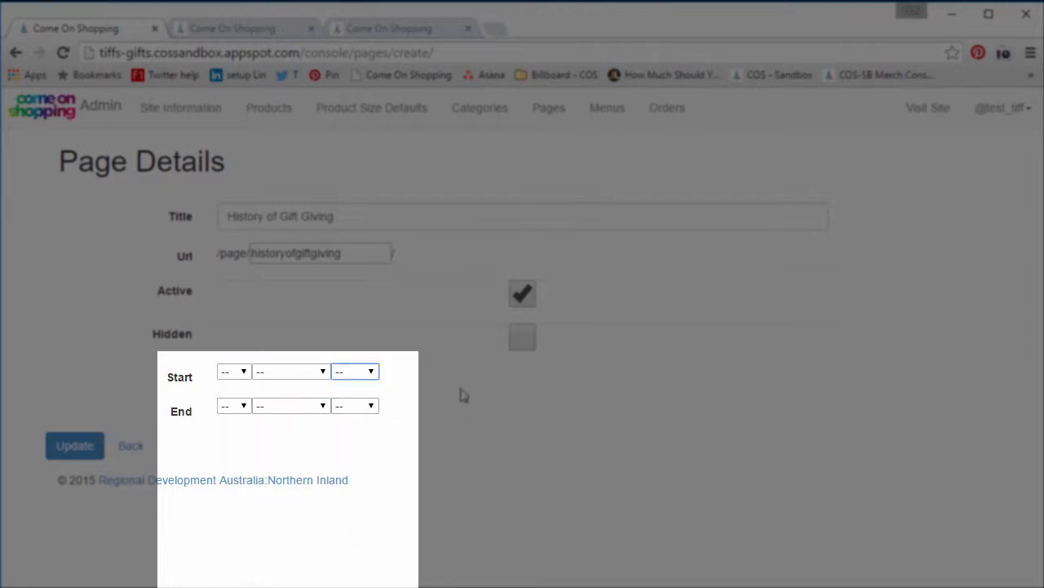
click(417, 410)
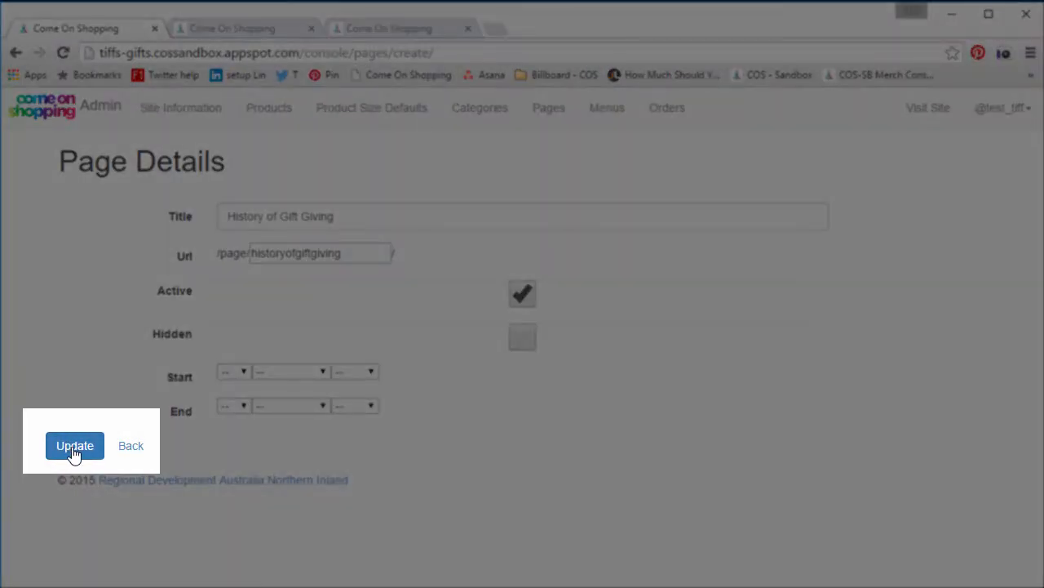
Step: Save the new History of Gift Giving page and open it for editing
click(75, 449)
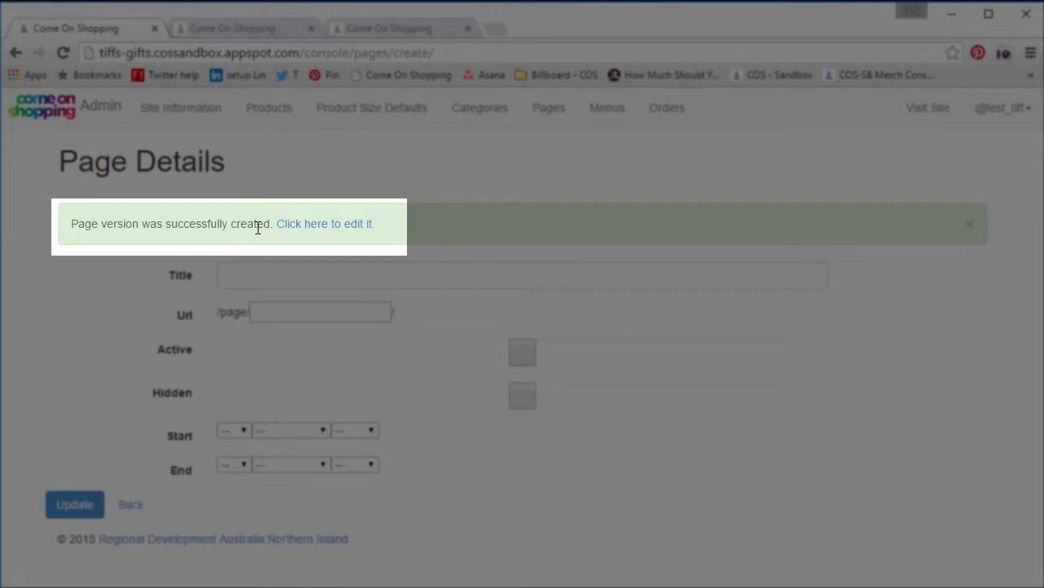
click(321, 229)
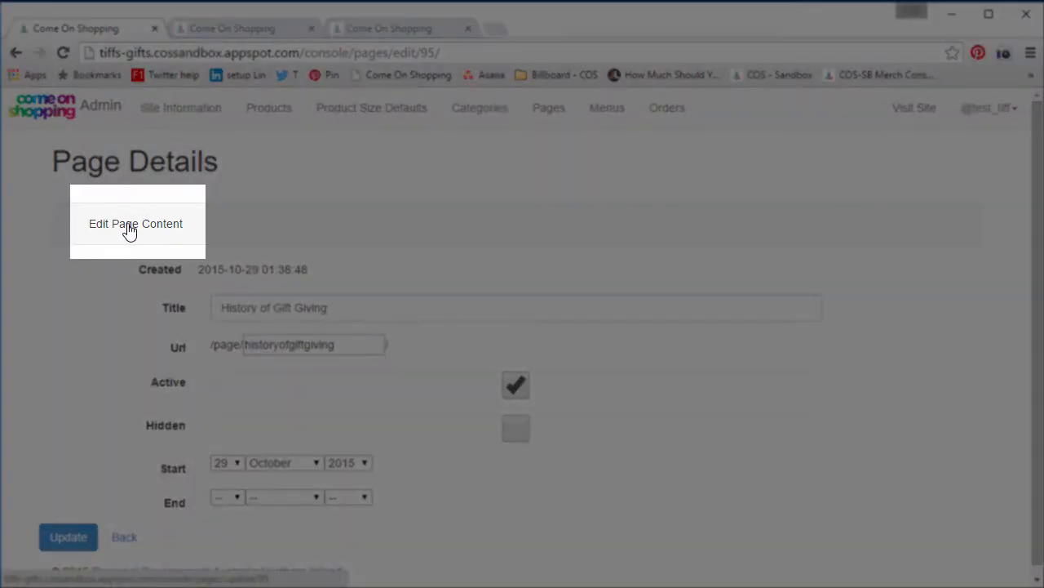
Step: Fill the page content with "People have been giving gifts since the stone age!" followed by lorem ipsum paragraphs, and save the page
click(127, 232)
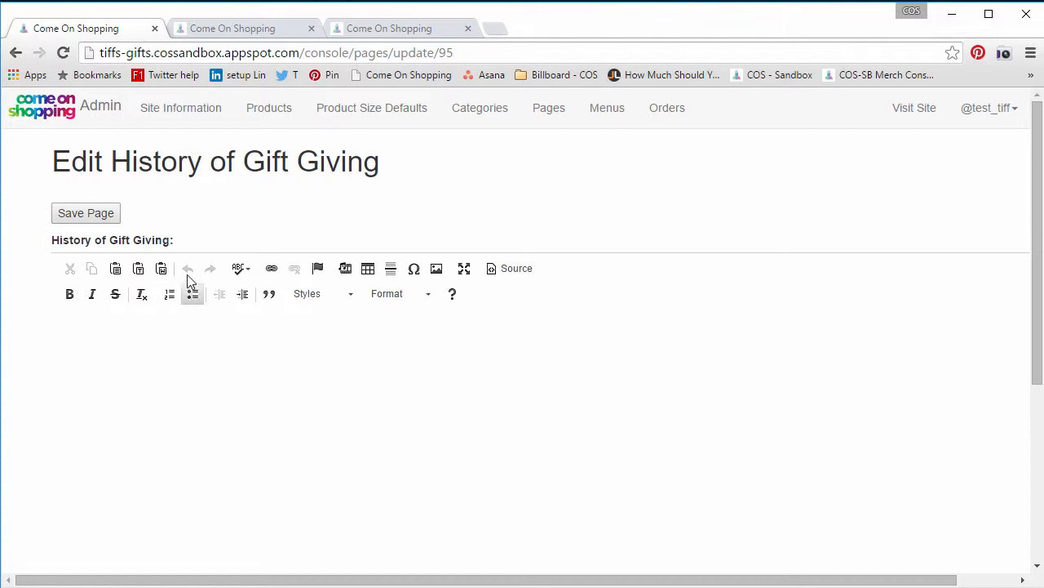
click(63, 331)
text(People have been giving fl)
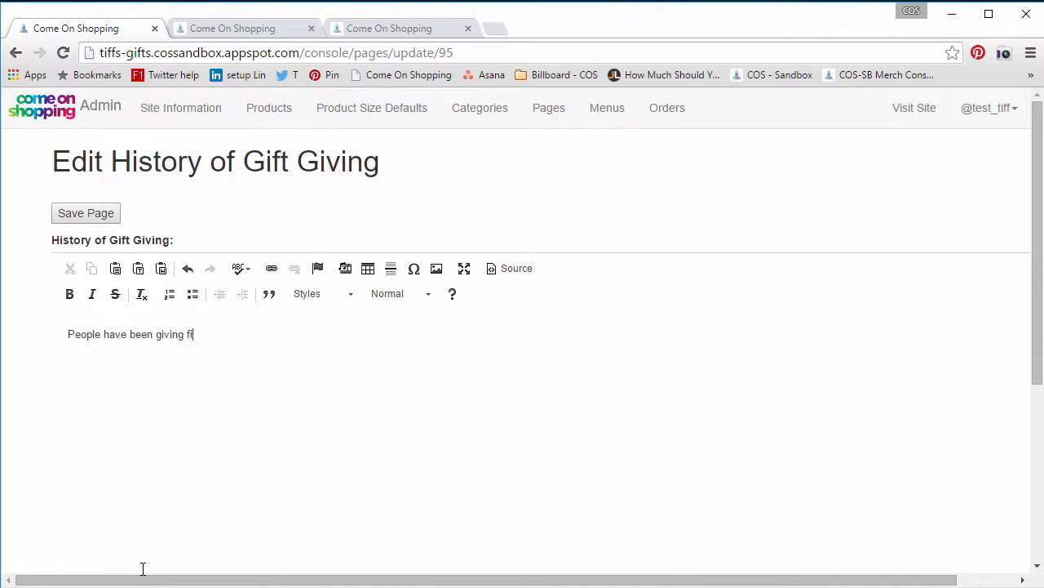
text(fts since the so)
text(the stone)
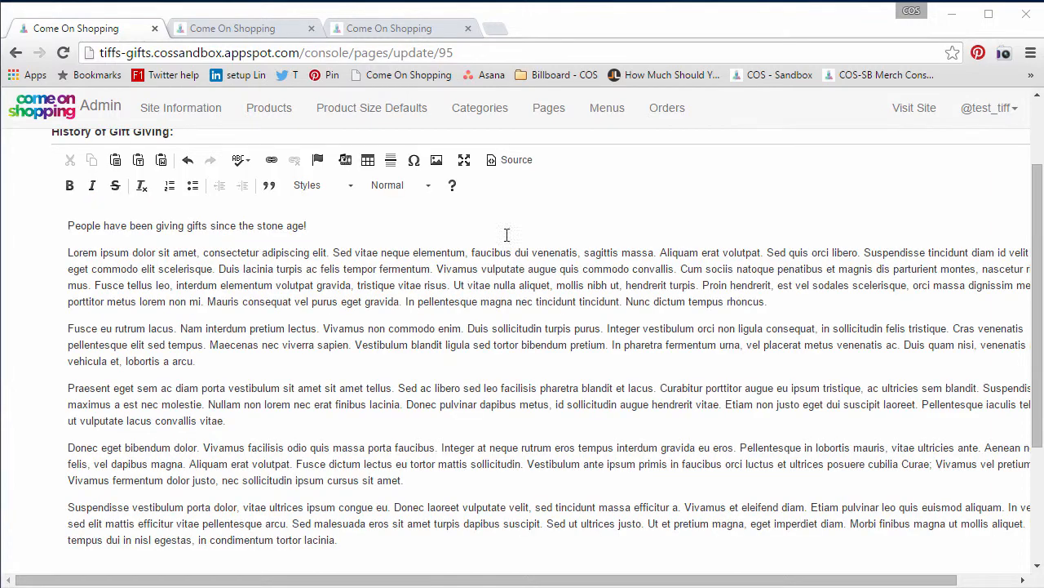
click(547, 22)
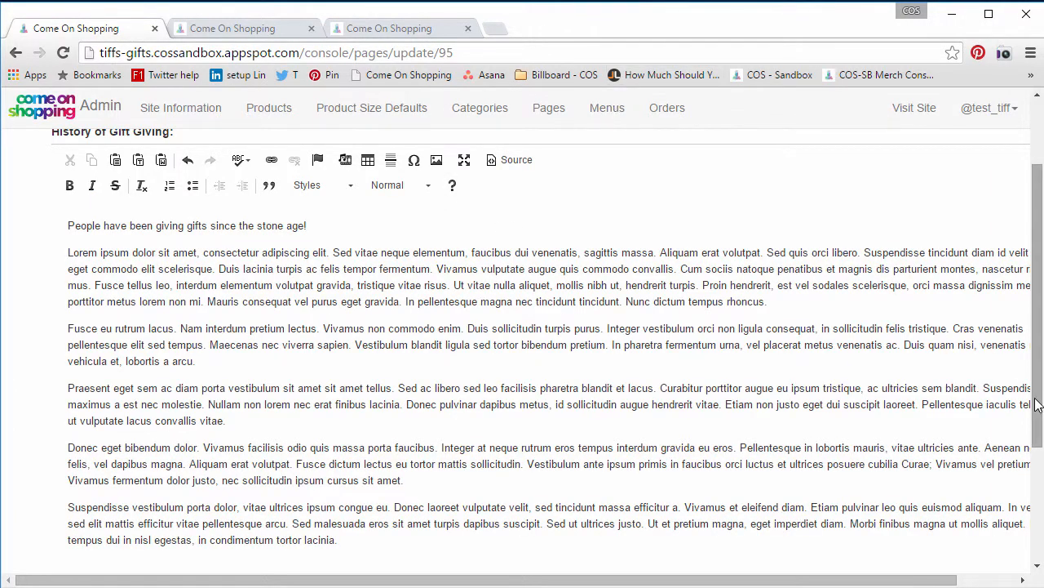
scroll(586, 416, up, 3)
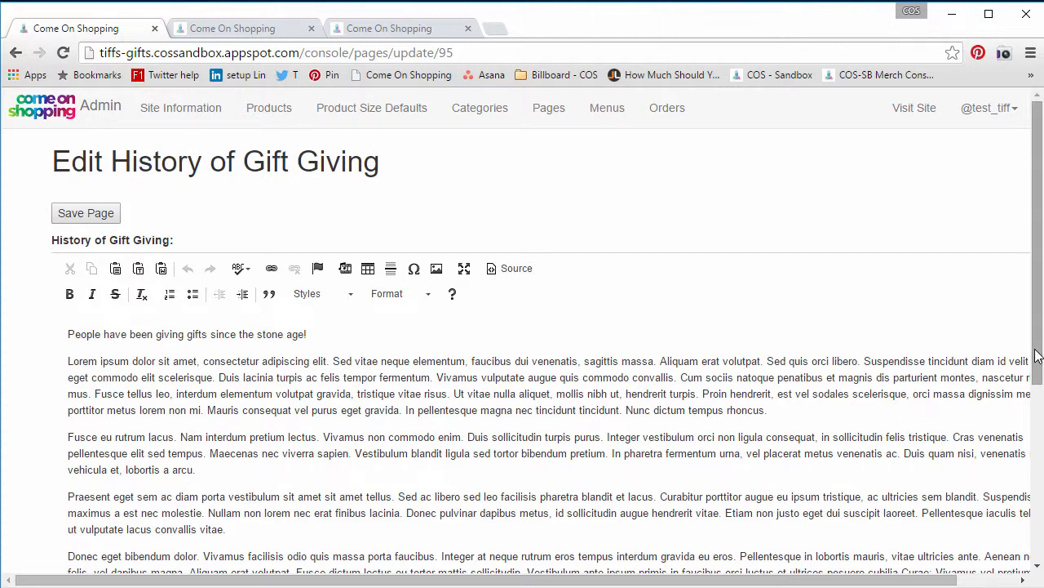
drag(1038, 355, 1036, 389)
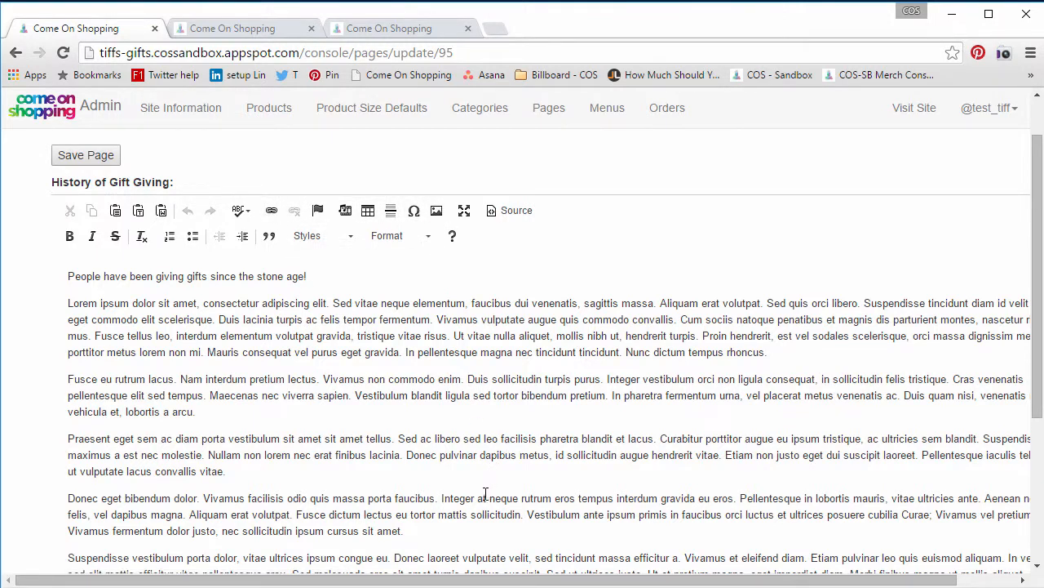
click(87, 158)
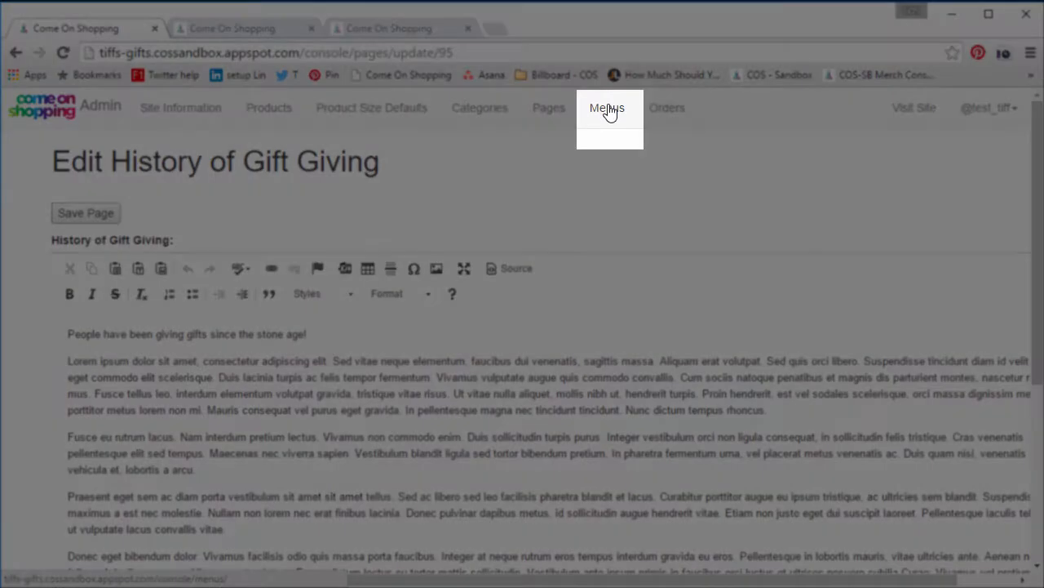
Step: Open the header menu's details, and compare the menu area on the New England Muffins and refreshed Tiff's Gifts storefronts
click(608, 110)
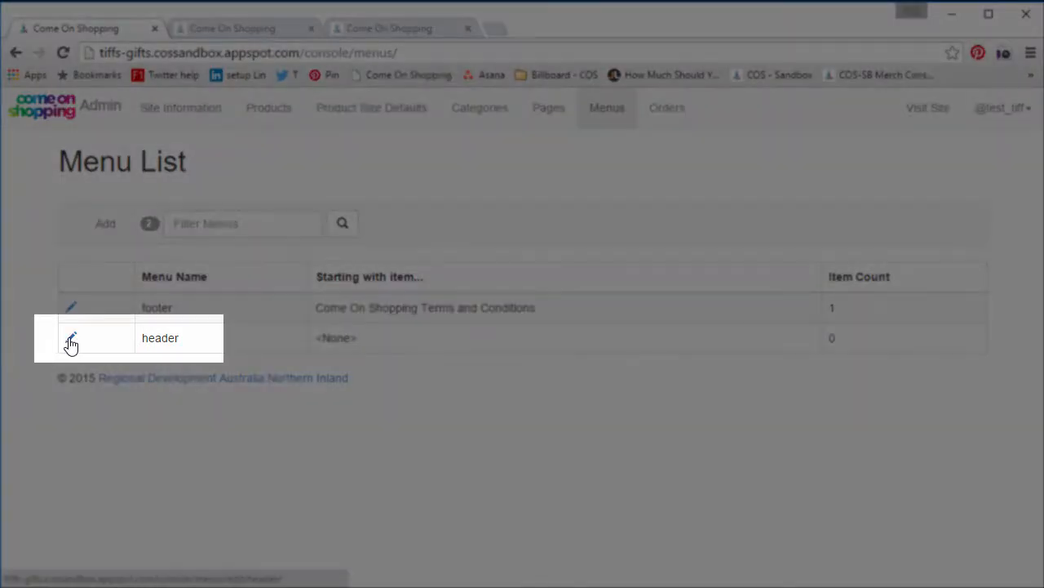
click(70, 338)
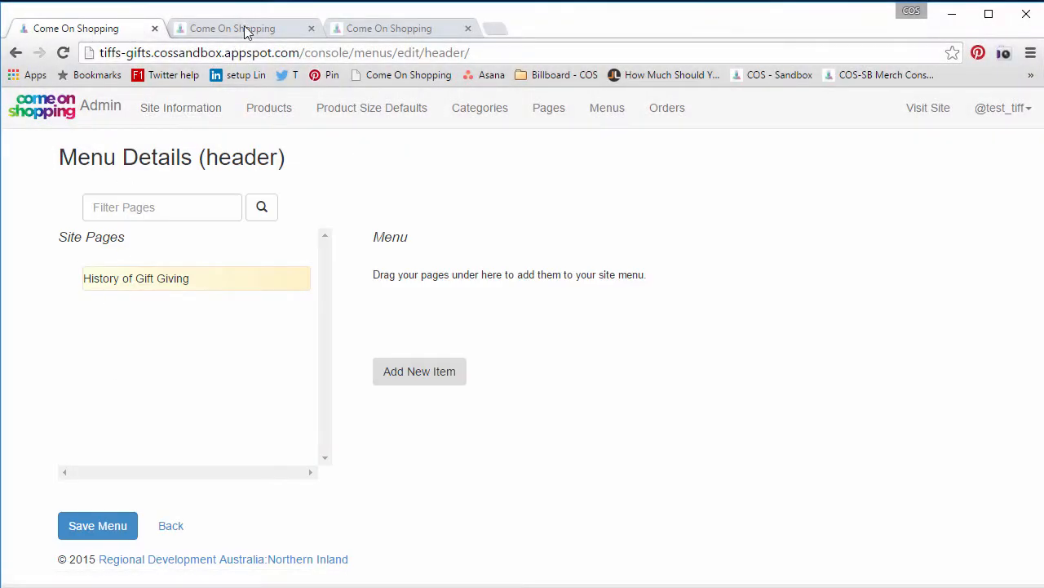
click(391, 30)
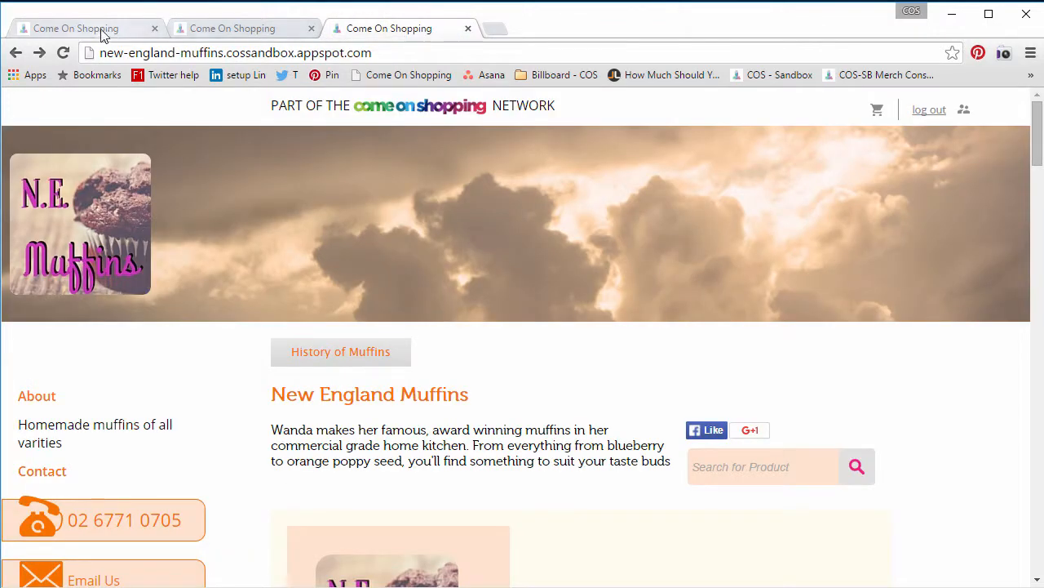
click(259, 29)
click(63, 52)
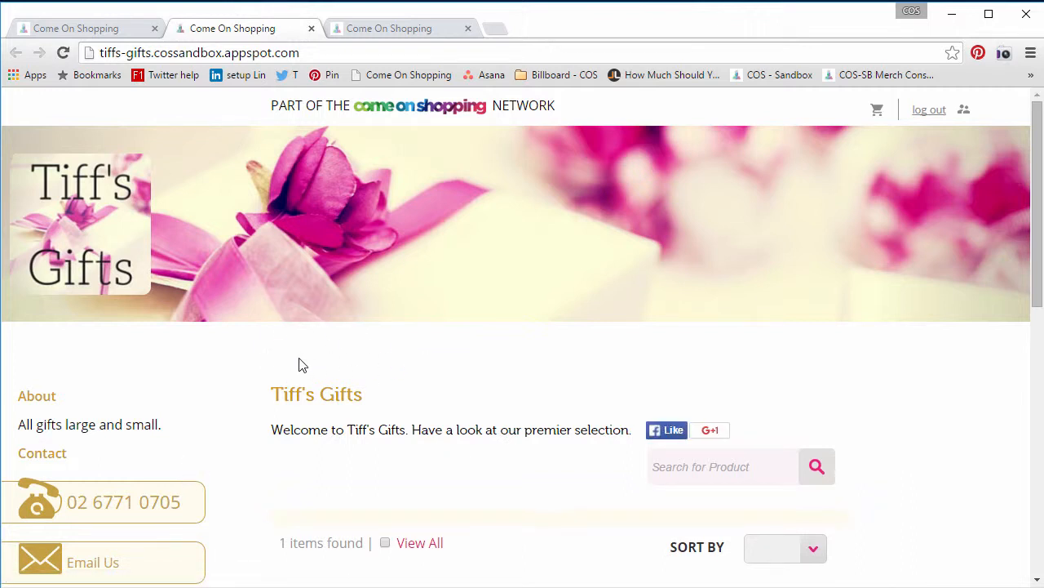
Step: Reopen the header menu in the admin console, add the History of Gift Giving page to it and save the menu
click(73, 31)
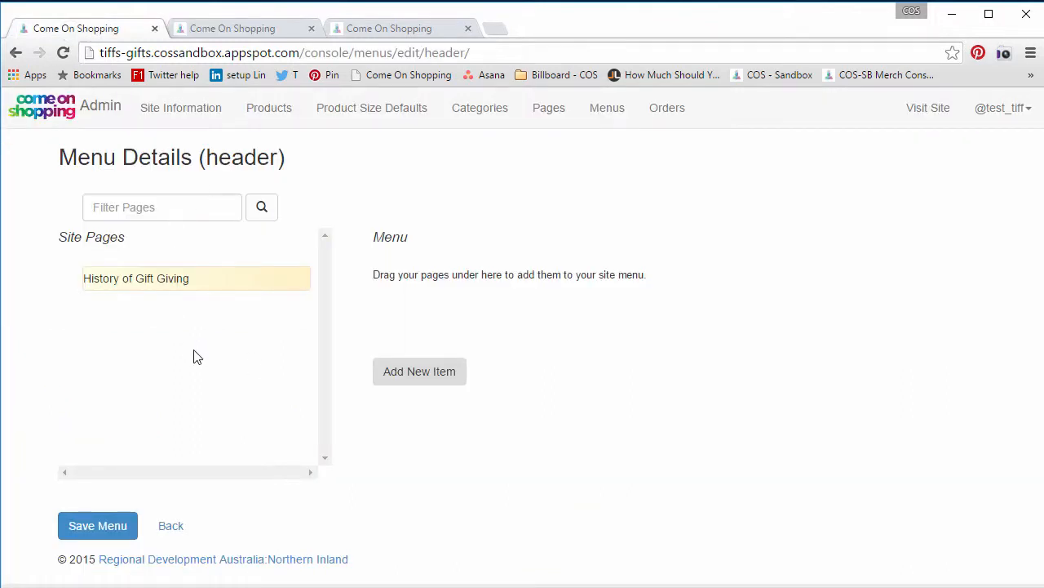
click(604, 114)
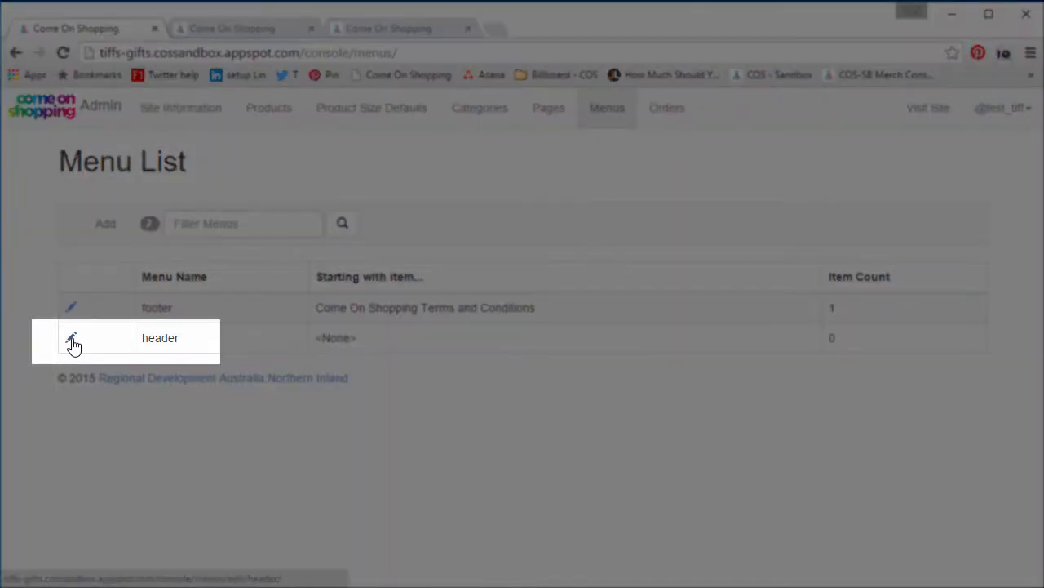
click(71, 339)
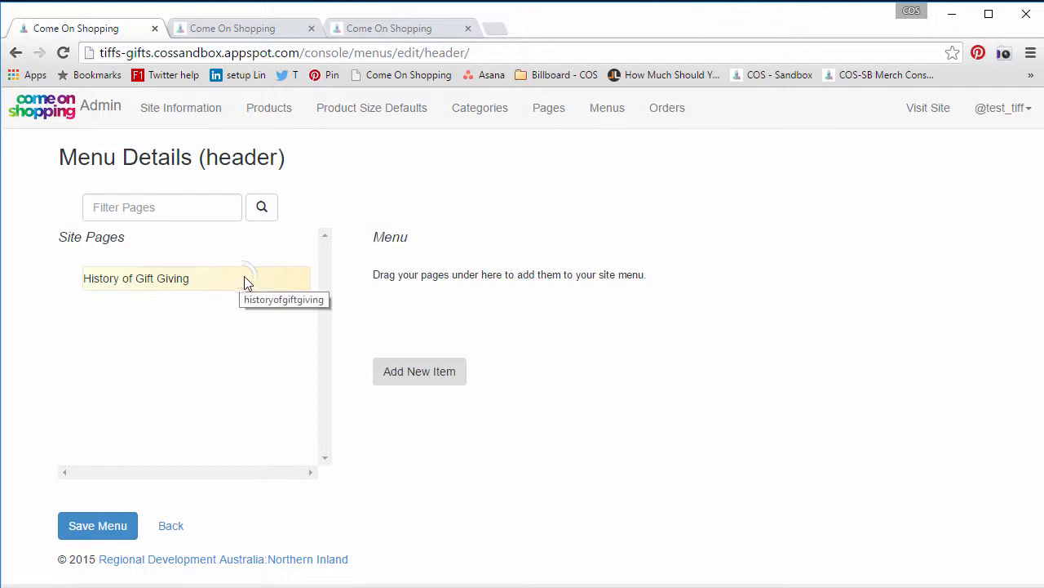
right_click(411, 305)
drag(264, 282, 567, 316)
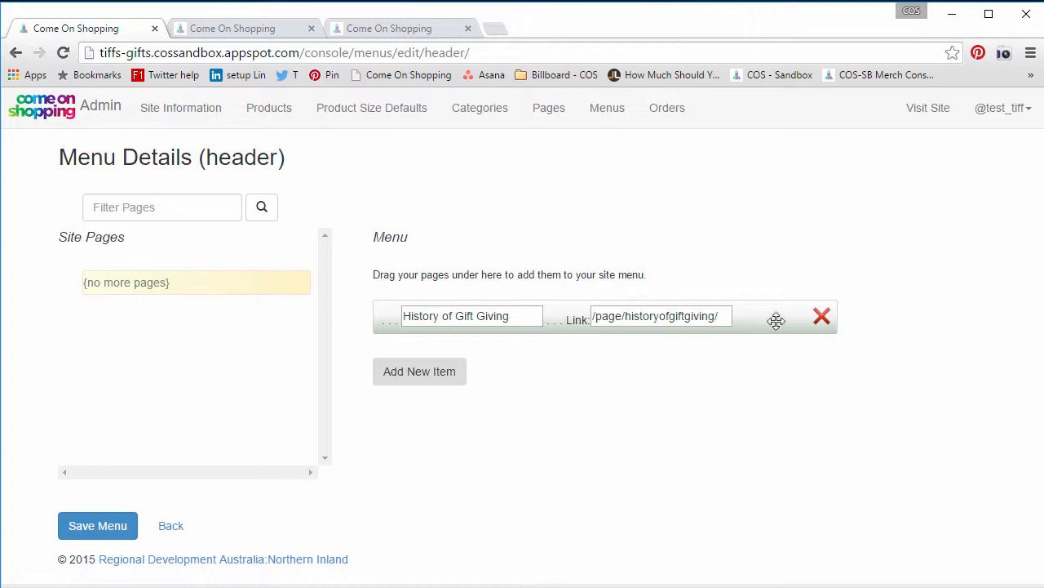
click(90, 527)
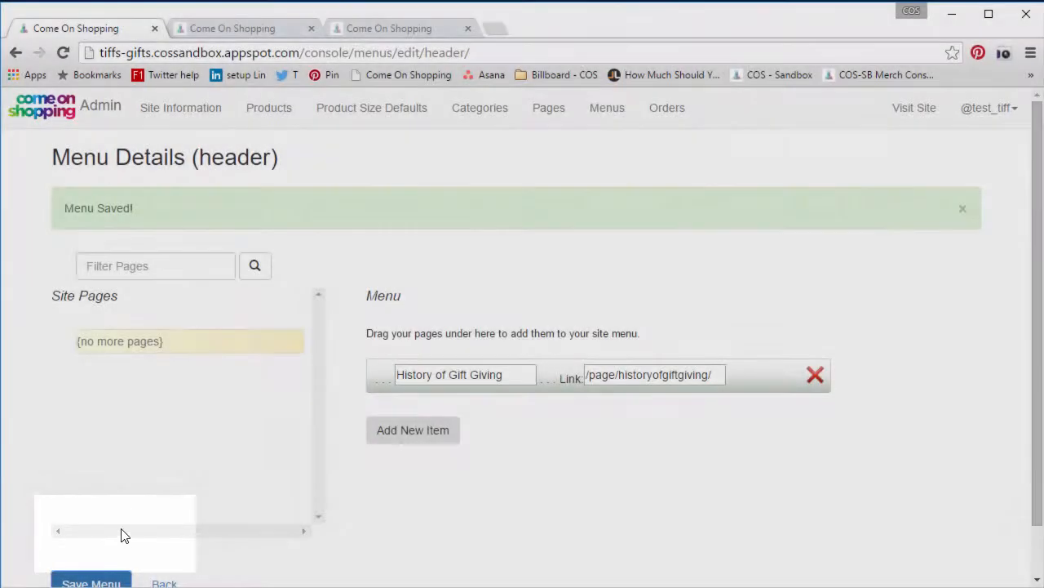
Step: Add a new item to the header menu and title it "Our Jewellery Supplier"
scroll(636, 518, down, 1)
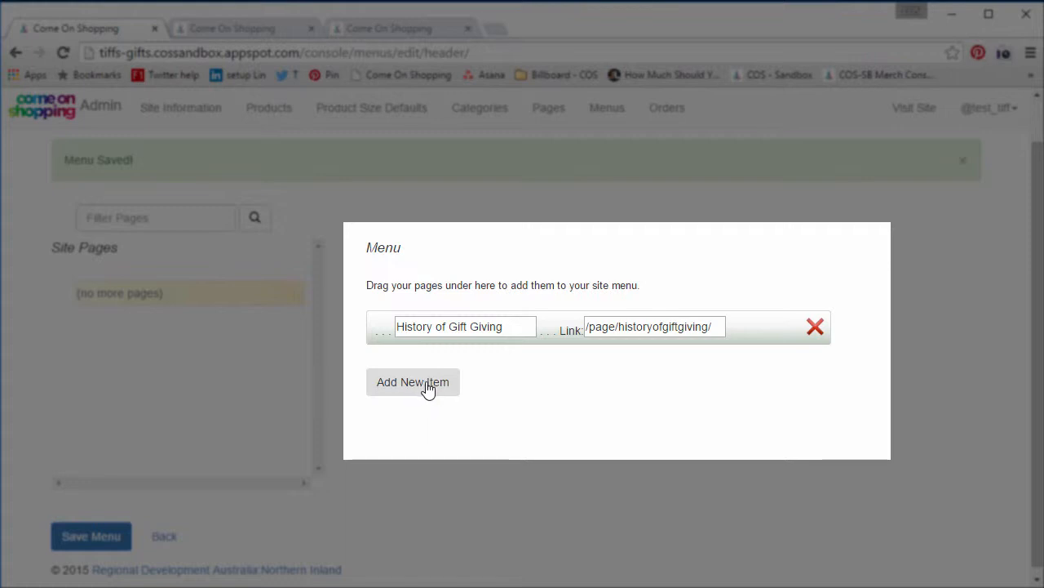
click(427, 385)
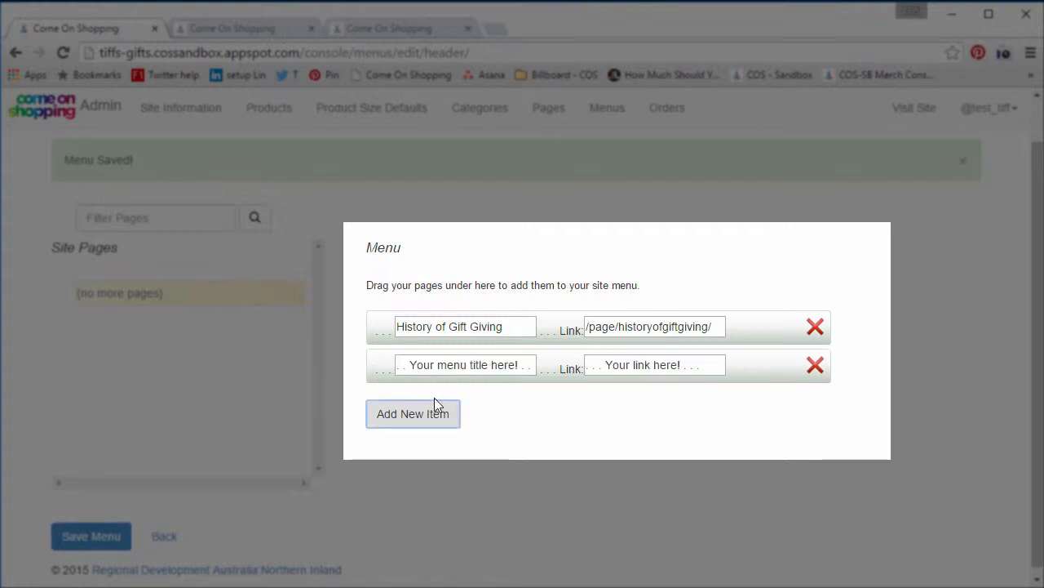
click(531, 368)
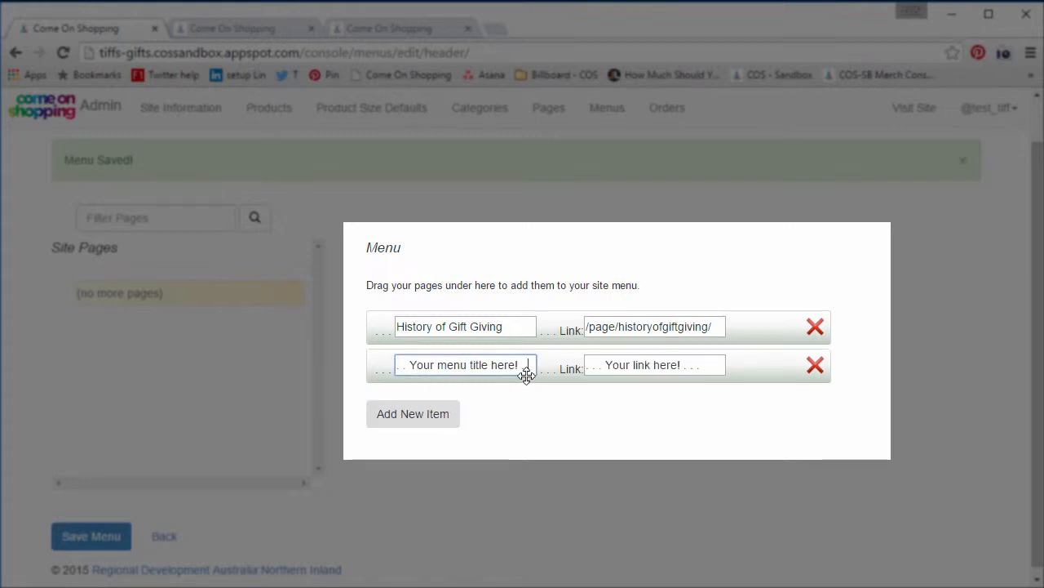
key(BackSpace)
key(BackSpace)
key(BackSpace)
key(BackSpace)
key(BackSpace)
key(BackSpace)
key(BackSpace)
key(BackSpace)
key(BackSpace)
key(BackSpace)
key(BackSpace)
key(BackSpace)
key(BackSpace)
key(BackSpace)
key(BackSpace)
key(BackSpace)
key(BackSpace)
key(BackSpace)
key(BackSpace)
key(BackSpace)
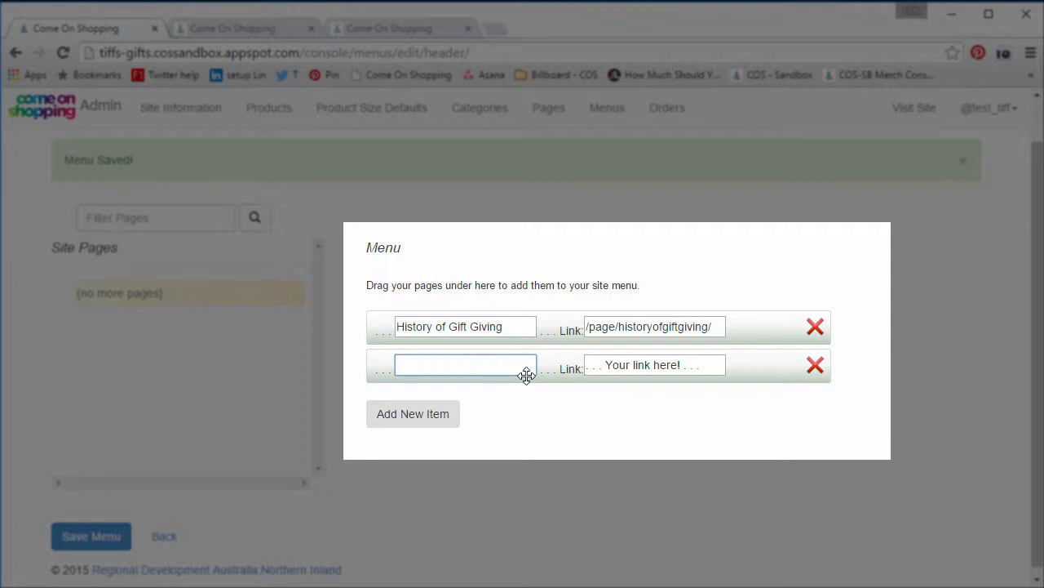
text(Our Jewellery Supplier)
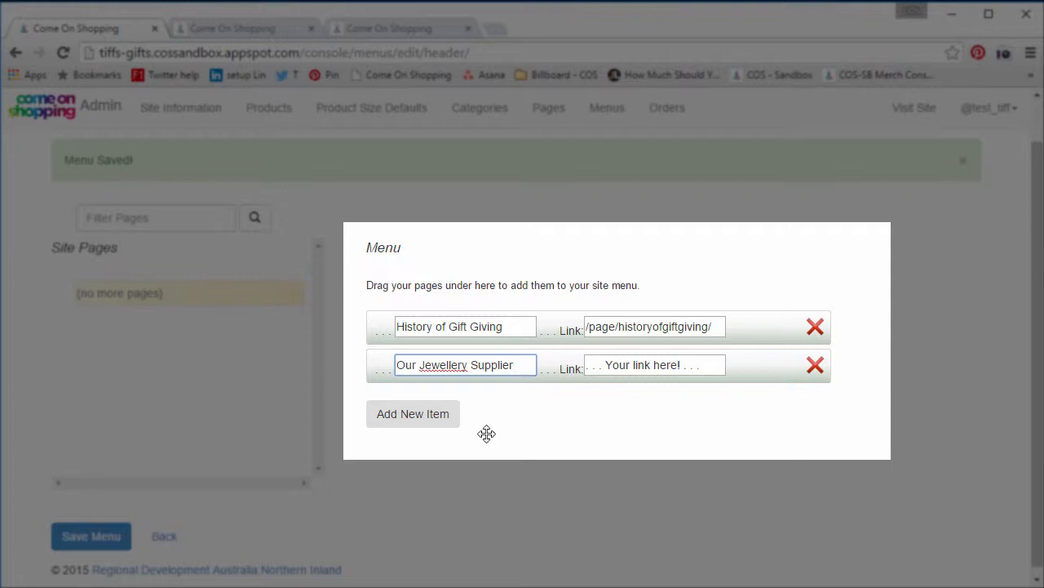
Step: Clear the placeholder link of the Our Jewellery Supplier menu item
double_click(718, 361)
drag(660, 365, 564, 354)
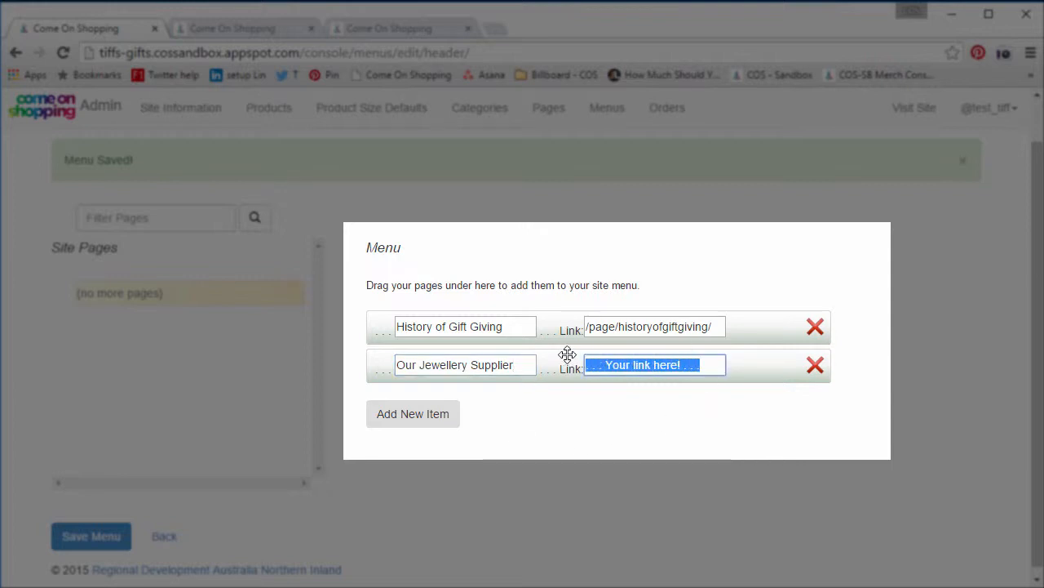
key(BackSpace)
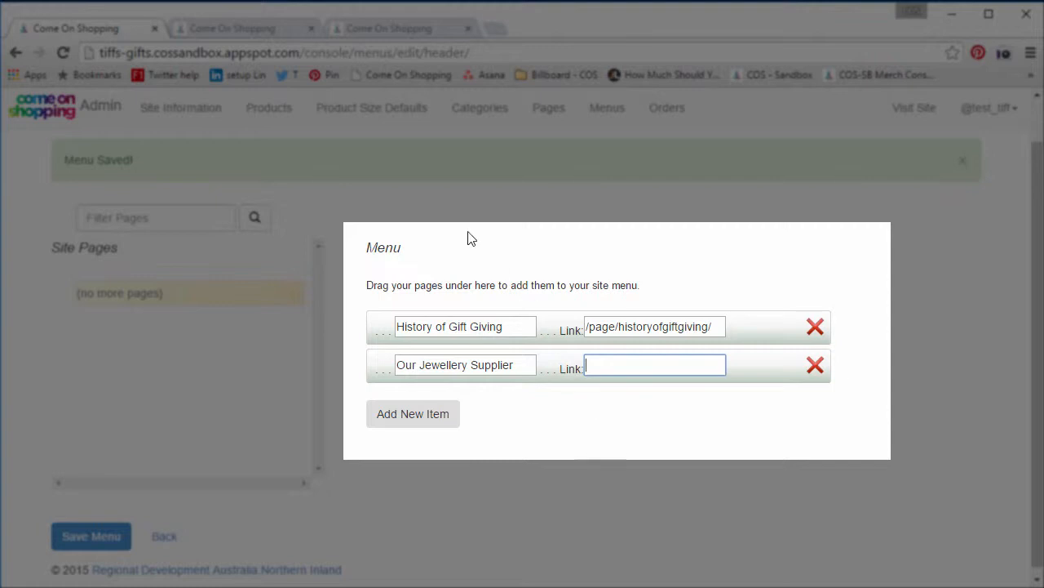
Step: Search Google for "jewellery" in a new browser tab and open the Prouds The Jeweller website
click(495, 29)
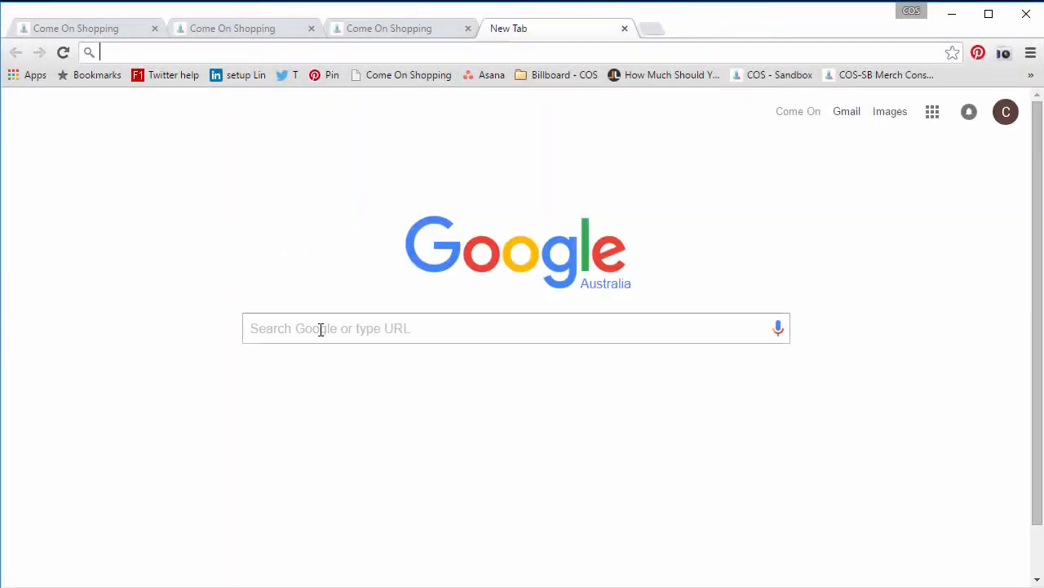
click(322, 329)
text(jewellery)
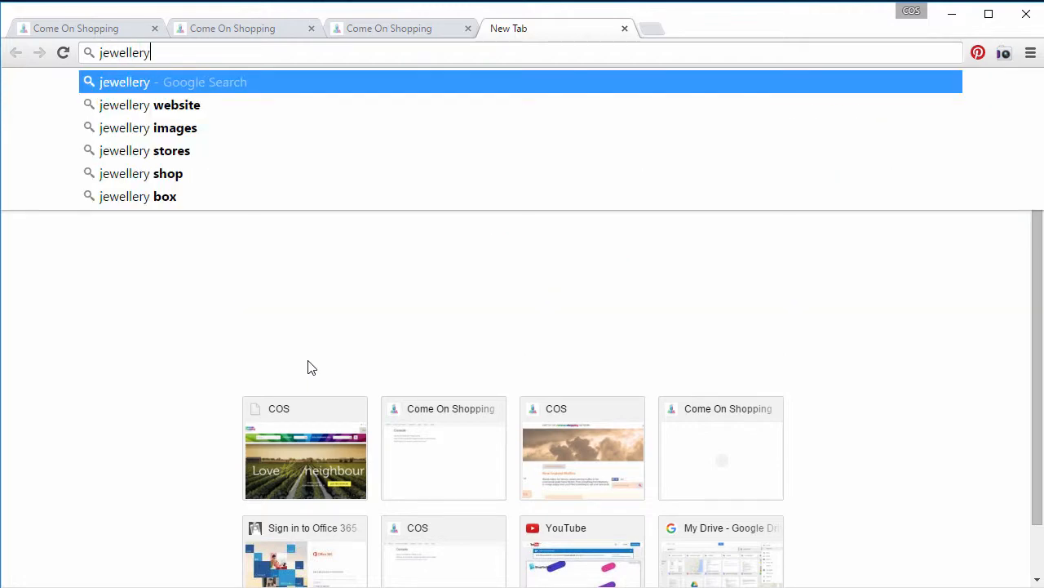
key(Return)
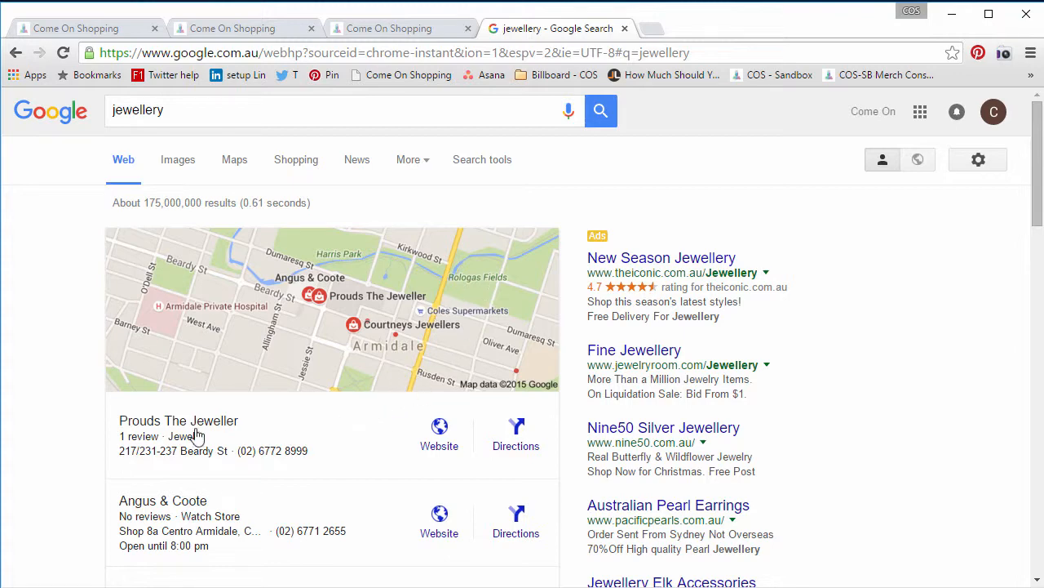
click(447, 439)
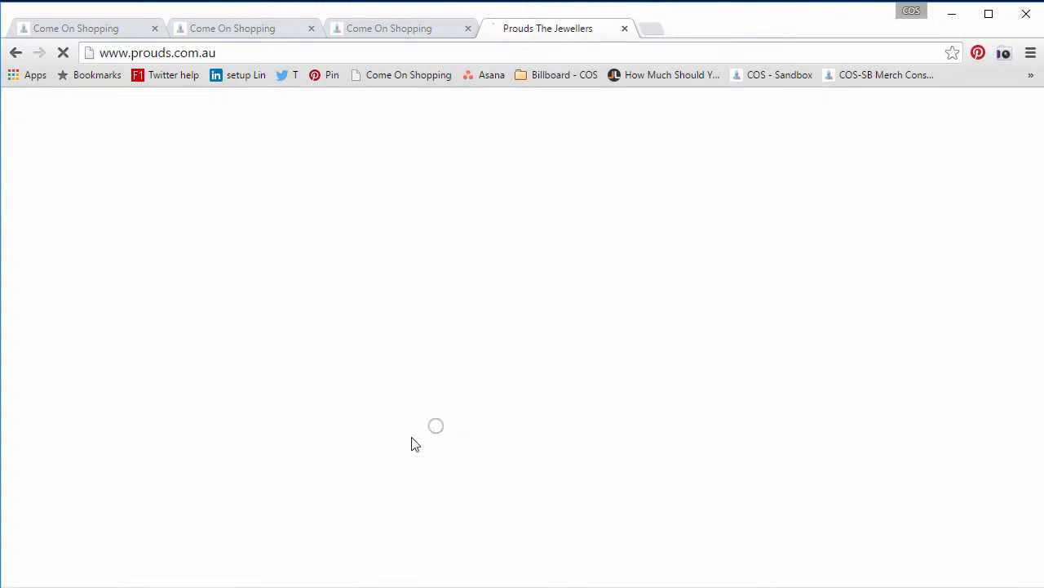
click(235, 53)
key(ctrl+c)
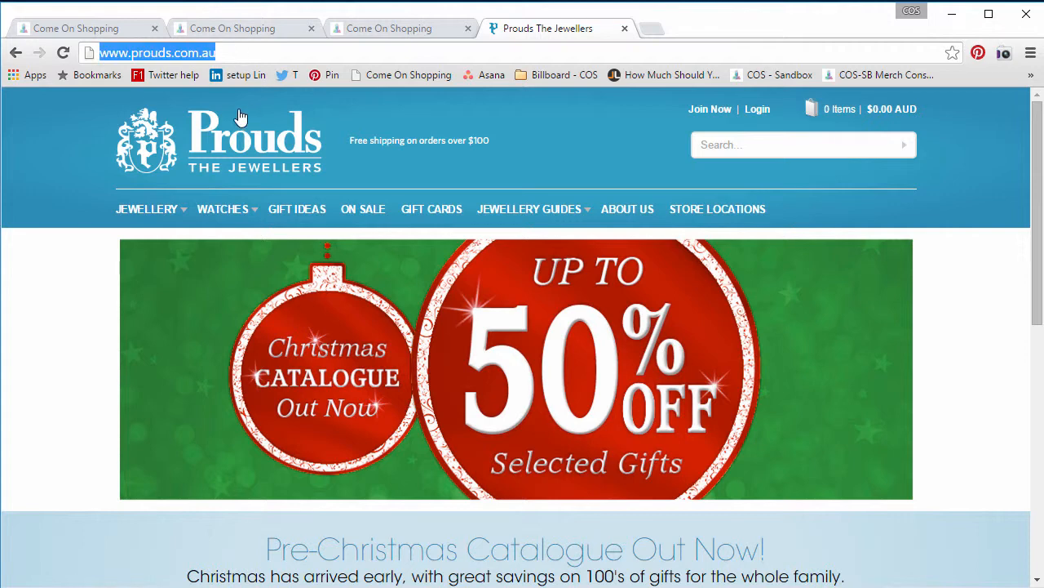
click(395, 29)
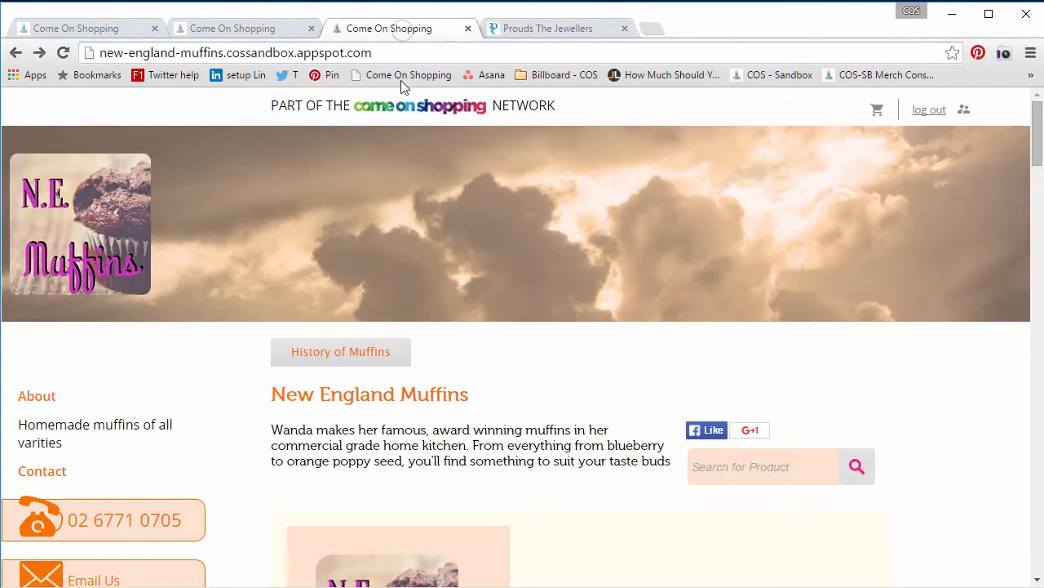
click(133, 29)
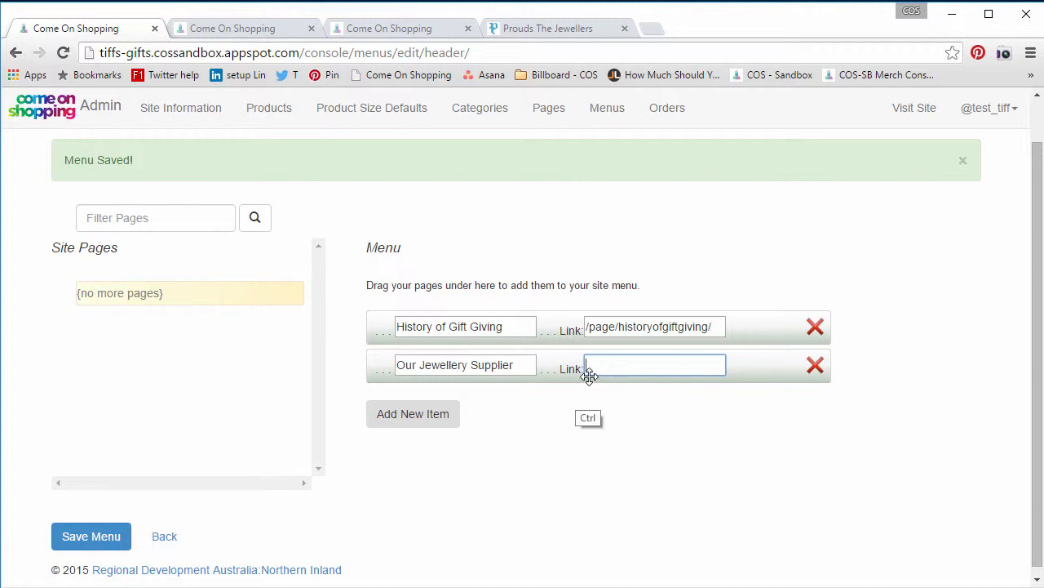
key(ctrl+v)
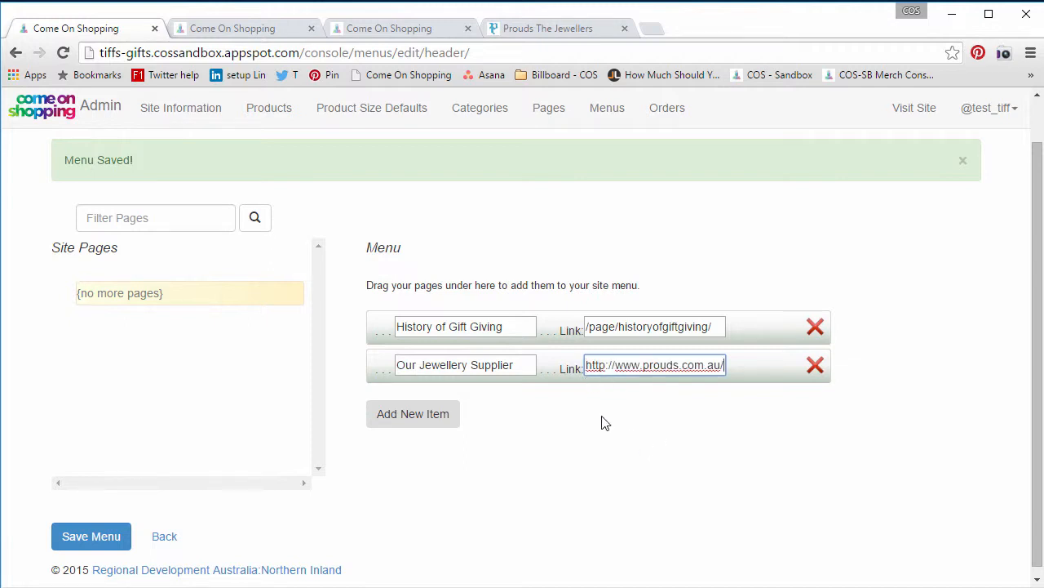
click(91, 541)
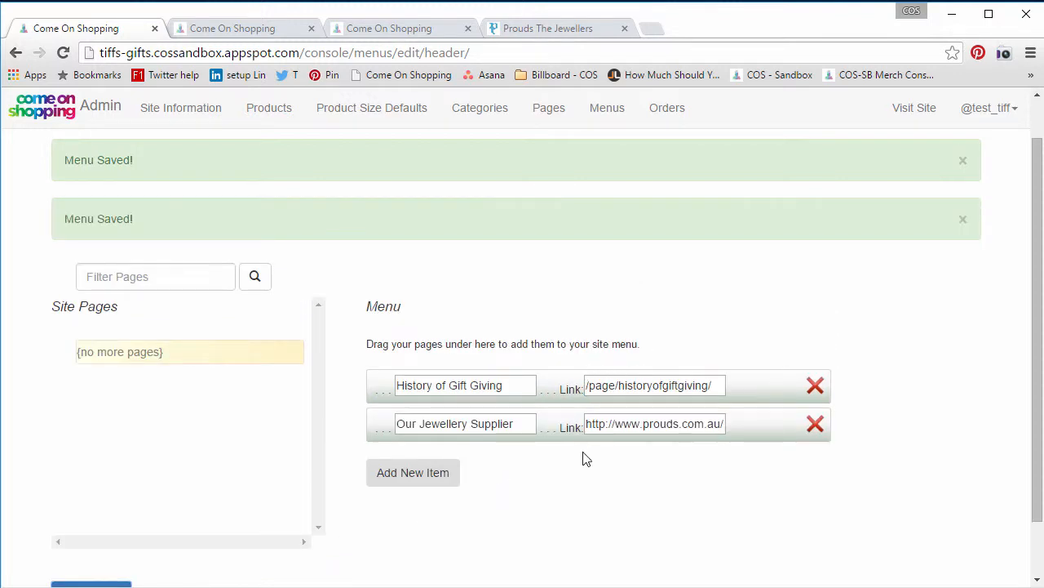
Step: Reload the Tiff's Gifts storefront and view its History of Gift Giving page from the header menu
click(244, 33)
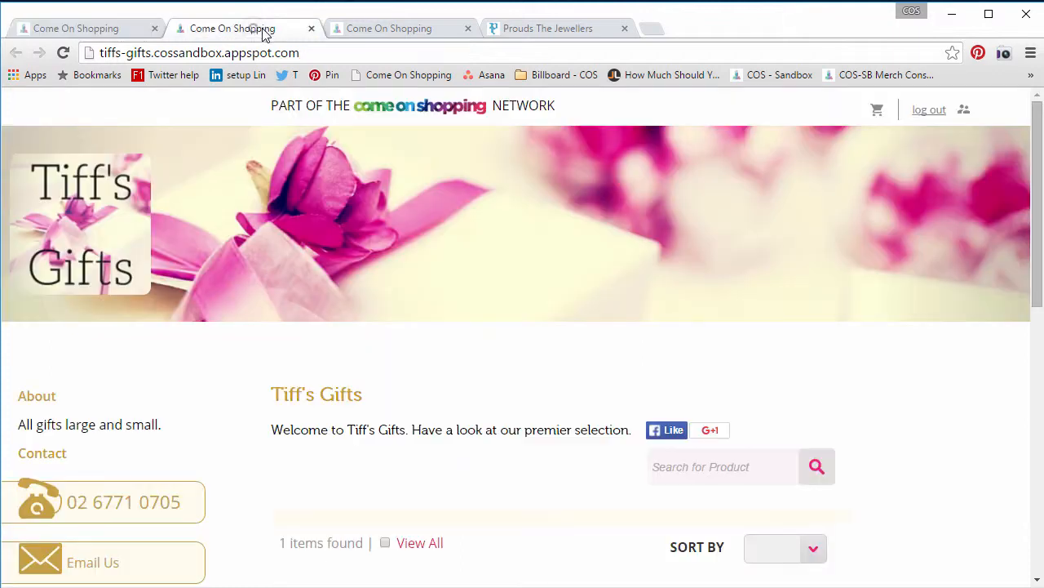
click(63, 53)
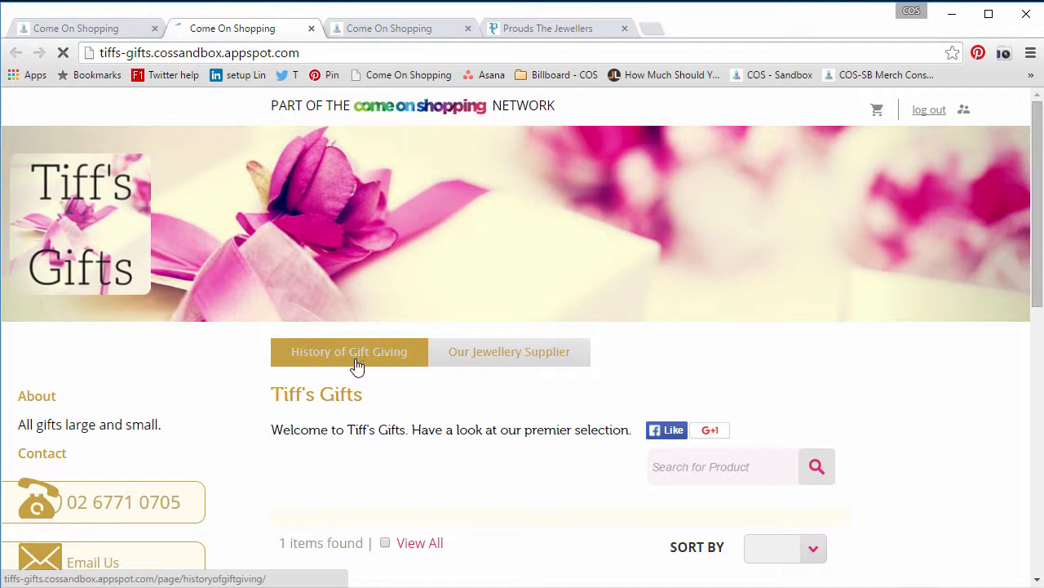
scroll(269, 445, down, 2)
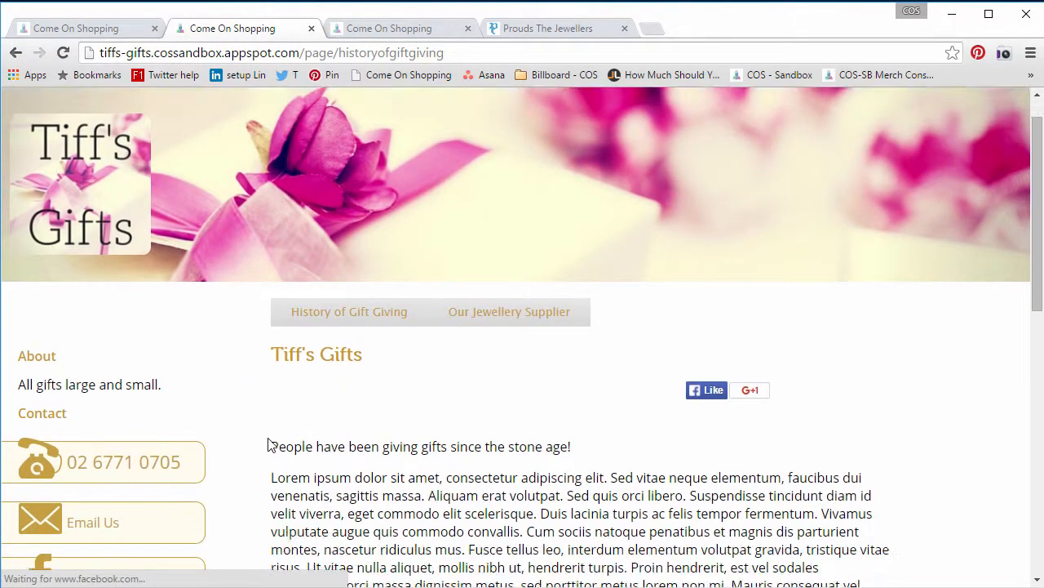
Step: Read through the text of the History of Gift Giving page on the storefront
scroll(269, 445, down, 4)
scroll(270, 431, down, 4)
scroll(270, 380, up, 3)
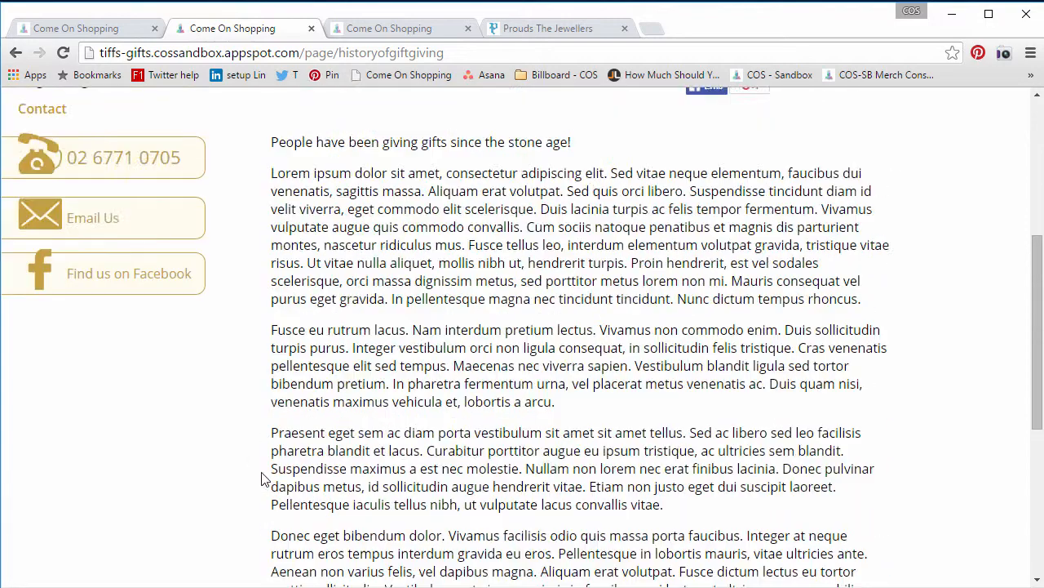
scroll(263, 479, up, 4)
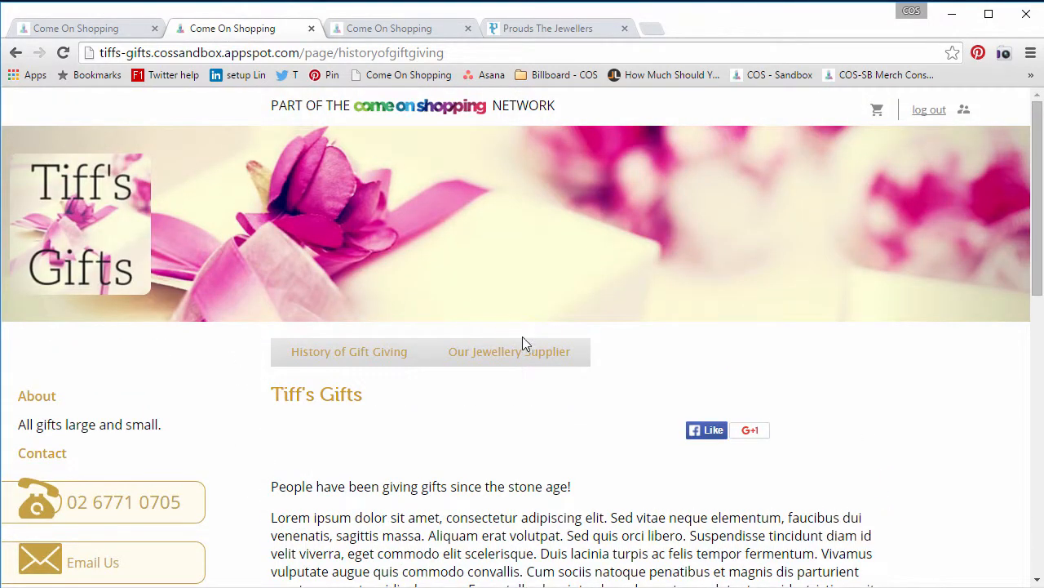
Step: Follow the header's Our Jewellery Supplier link, look over the Prouds website, and return to the storefront
click(526, 355)
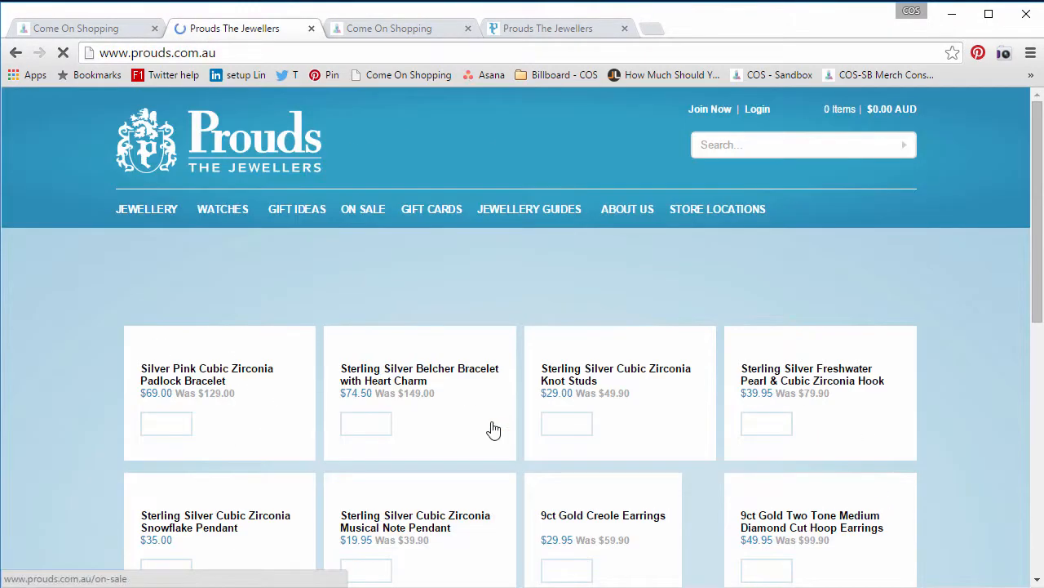
scroll(236, 496, down, 1)
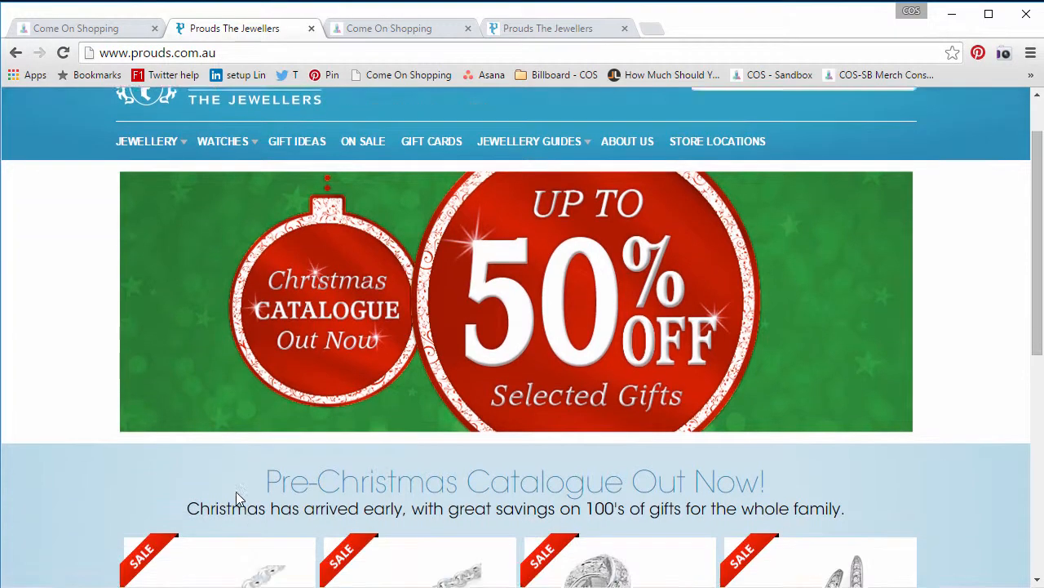
scroll(236, 497, down, 6)
scroll(243, 428, up, 3)
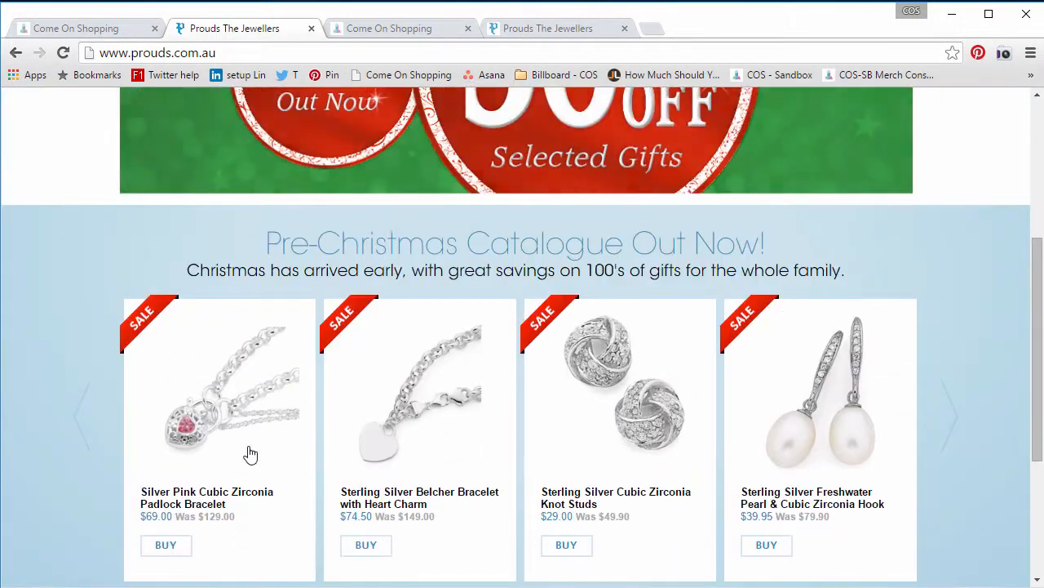
scroll(251, 455, up, 4)
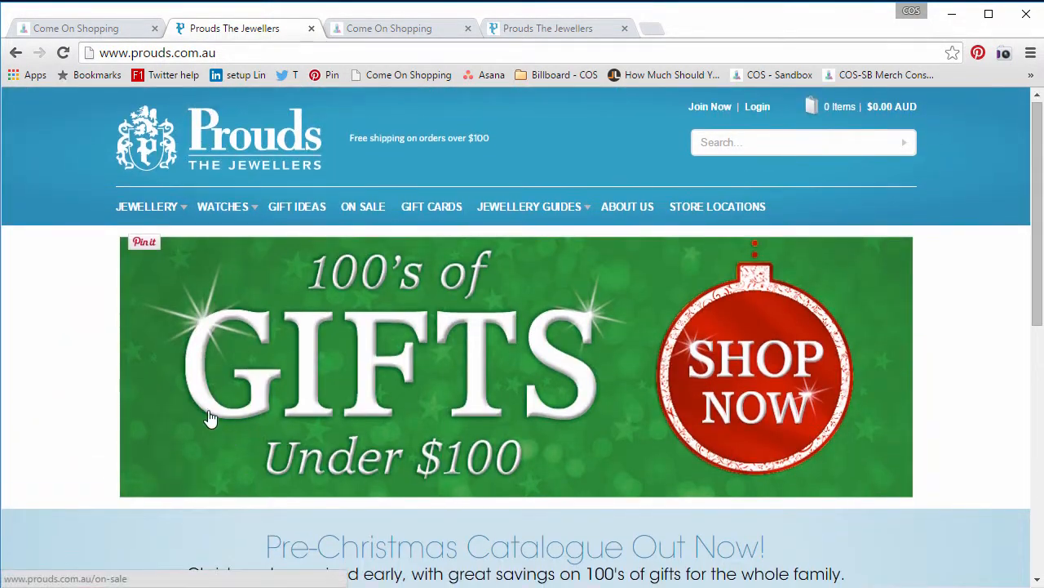
click(15, 52)
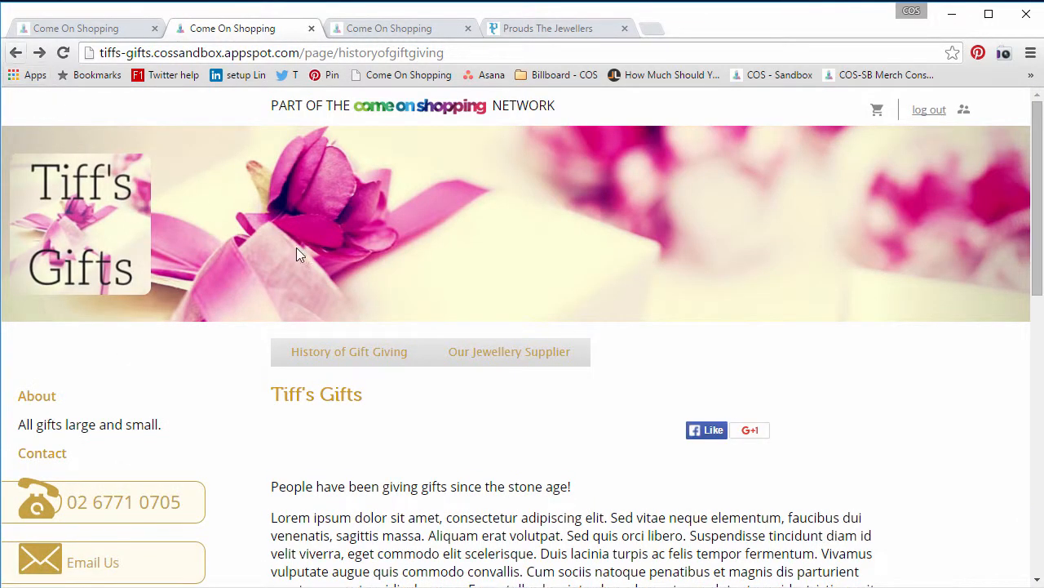
Step: Go to the Tiff's Gifts home page and examine its contents down to the Administration links in the footer
click(90, 237)
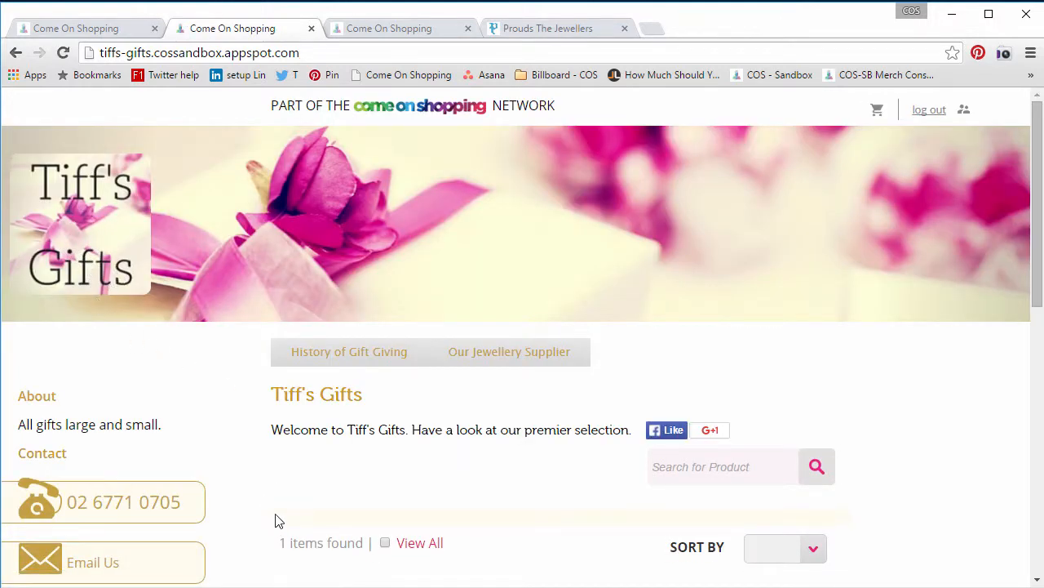
scroll(257, 483, down, 4)
scroll(261, 436, down, 3)
scroll(252, 499, up, 2)
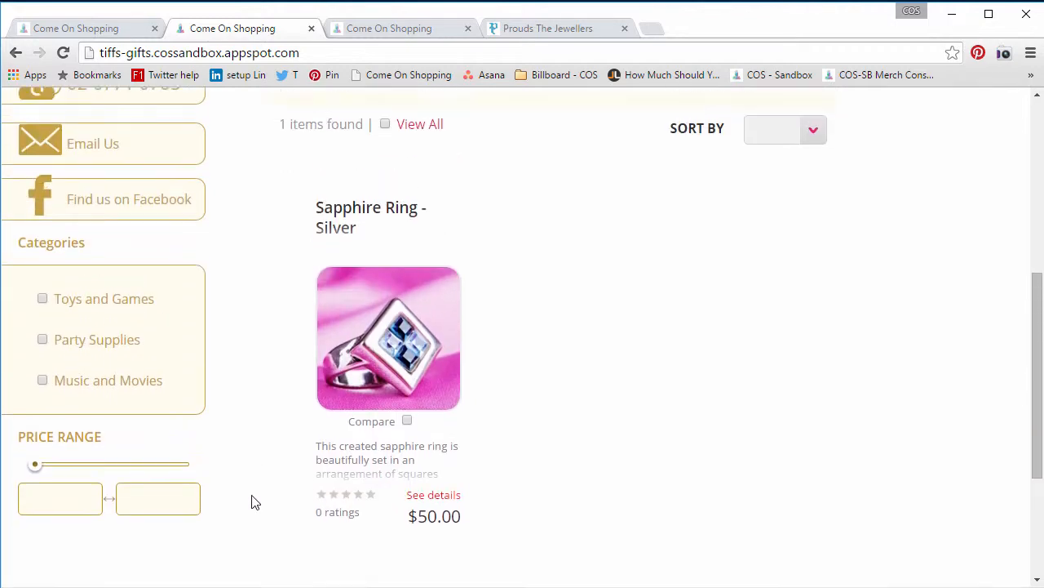
scroll(261, 443, down, 2)
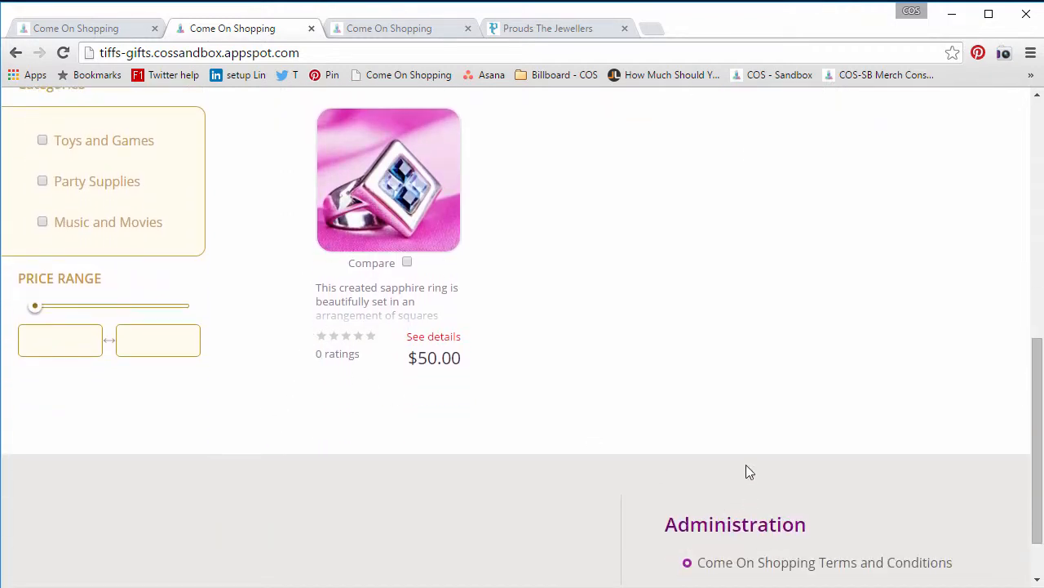
scroll(749, 471, down, 1)
scroll(271, 433, up, 10)
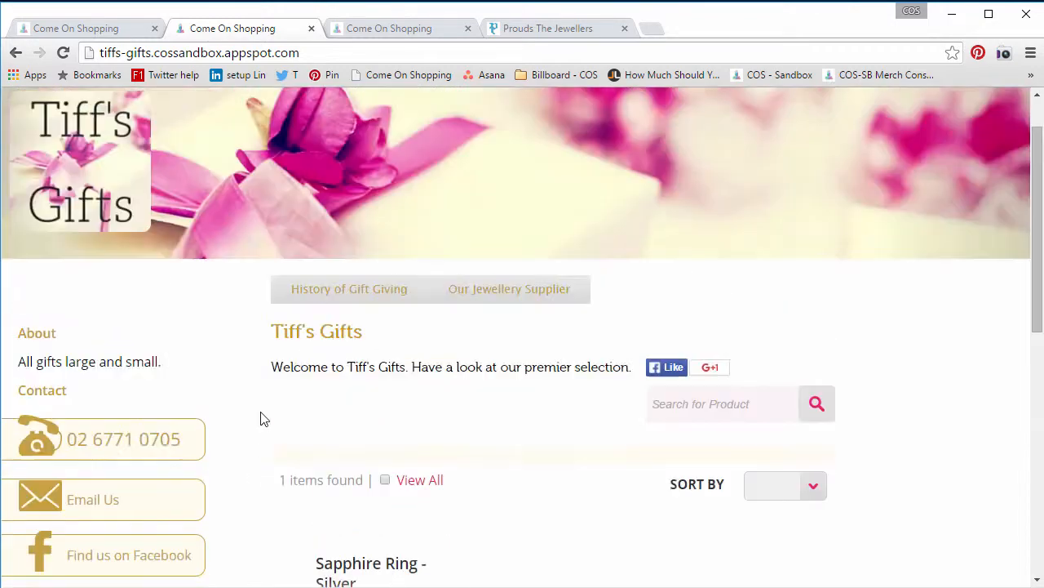
Step: Add the History of Gift Giving page to the footer menu as a sub-item of Come On Shopping Terms and Conditions and save the menu
click(102, 31)
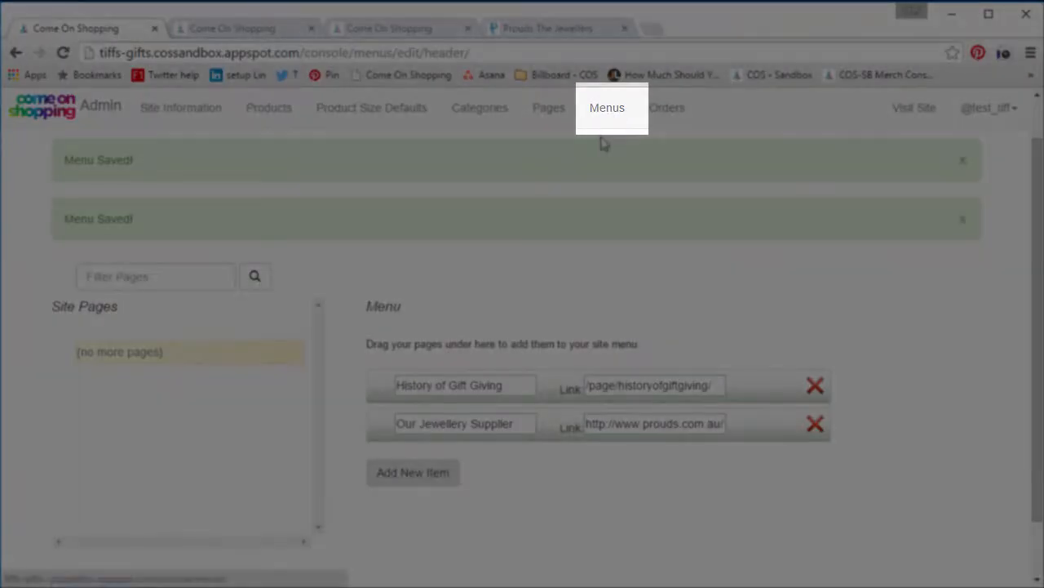
click(604, 115)
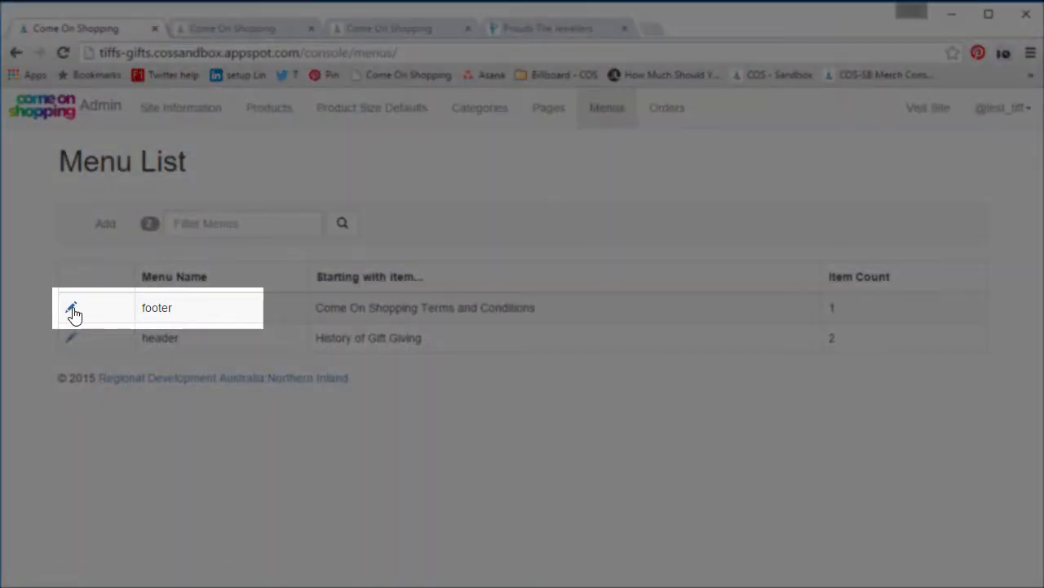
click(71, 308)
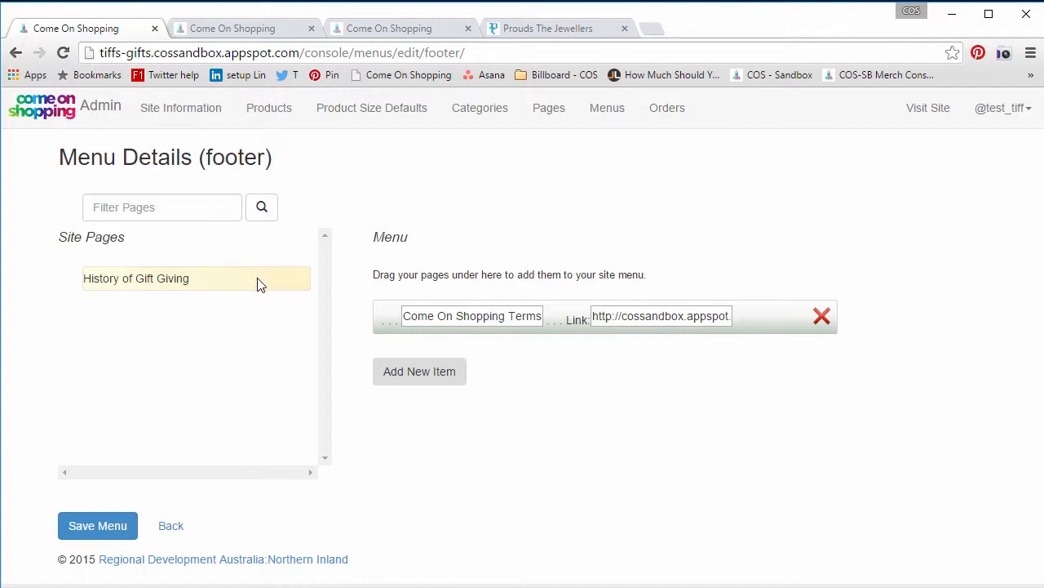
drag(260, 283, 595, 357)
mouse_move(403, 355)
mouse_down()
mouse_move(378, 355)
mouse_move(420, 361)
mouse_up()
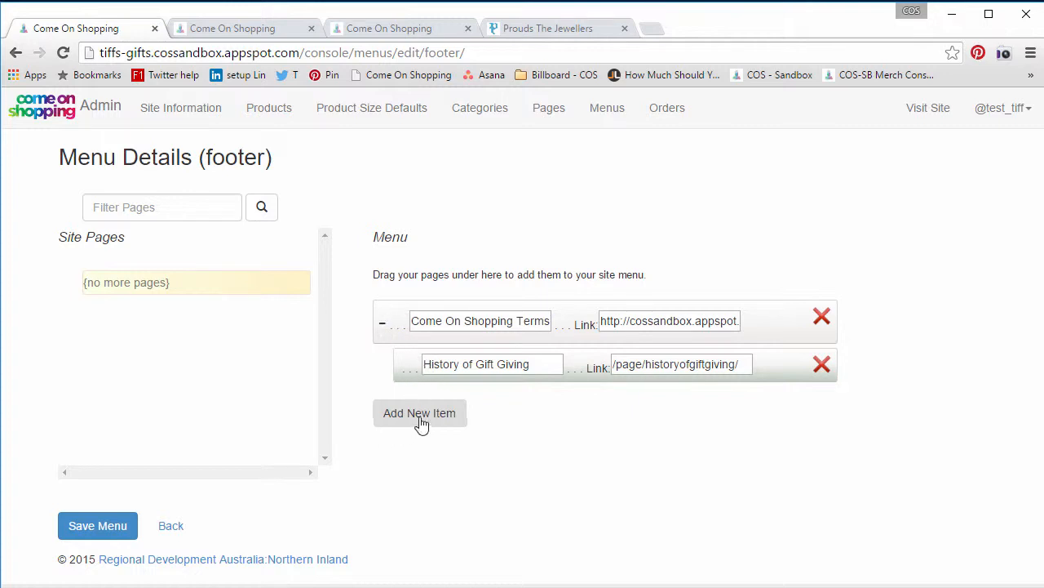
click(98, 526)
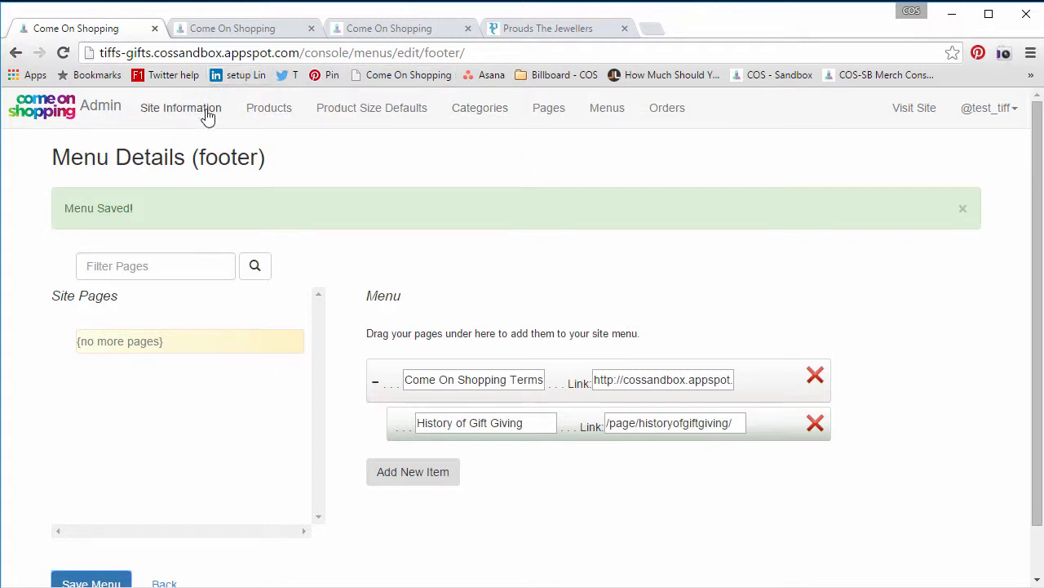
Step: Reload the Tiff's Gifts storefront and check the Administration links in its footer
click(232, 28)
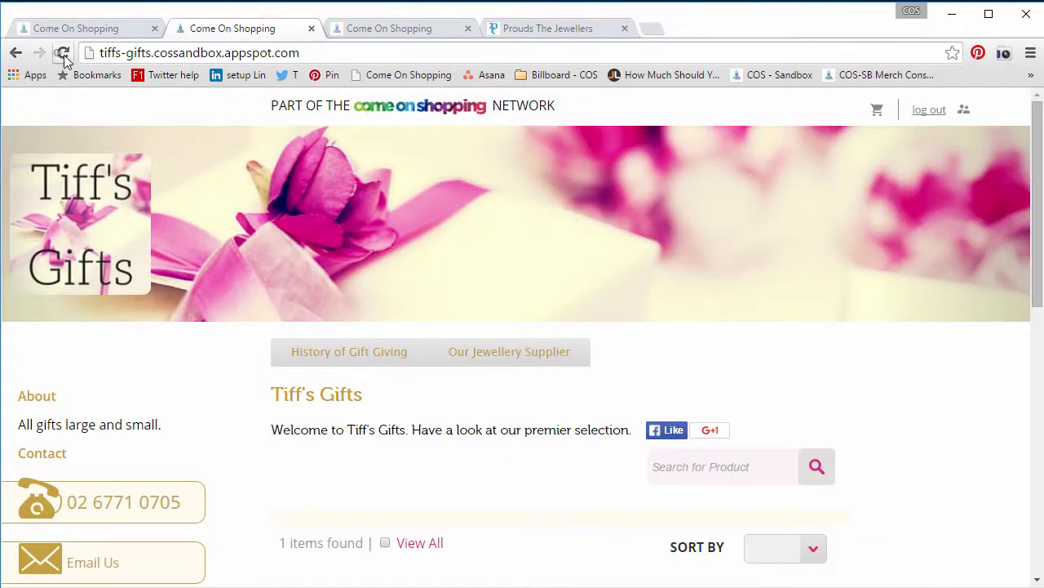
click(63, 53)
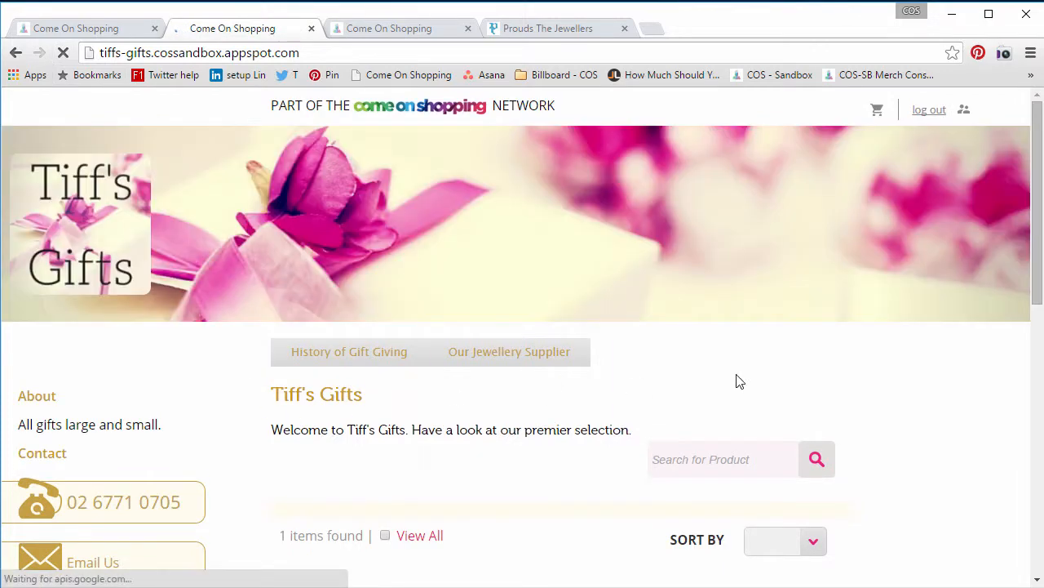
scroll(1007, 431, down, 8)
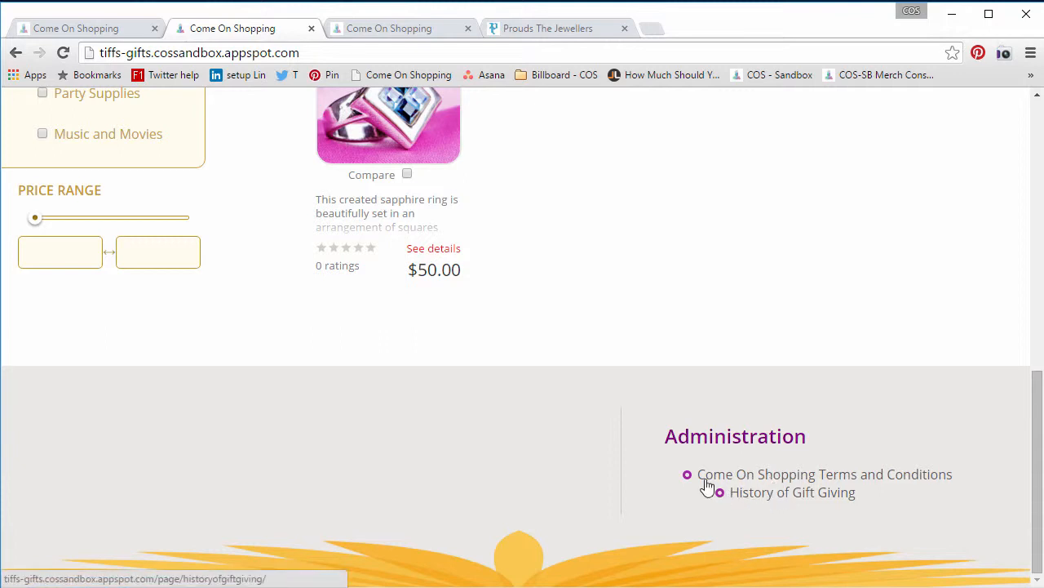
Step: Move History of Gift Giving out from under Come On Shopping Terms to the top level of the footer menu
click(85, 26)
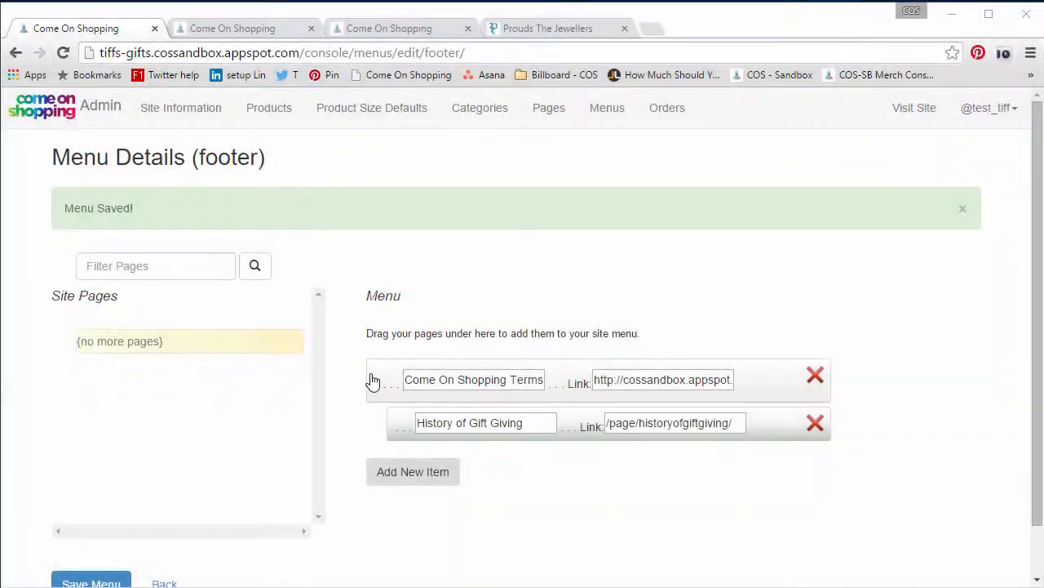
mouse_move(366, 373)
mouse_down()
mouse_move(370, 415)
mouse_move(369, 374)
mouse_up()
drag(396, 422, 367, 426)
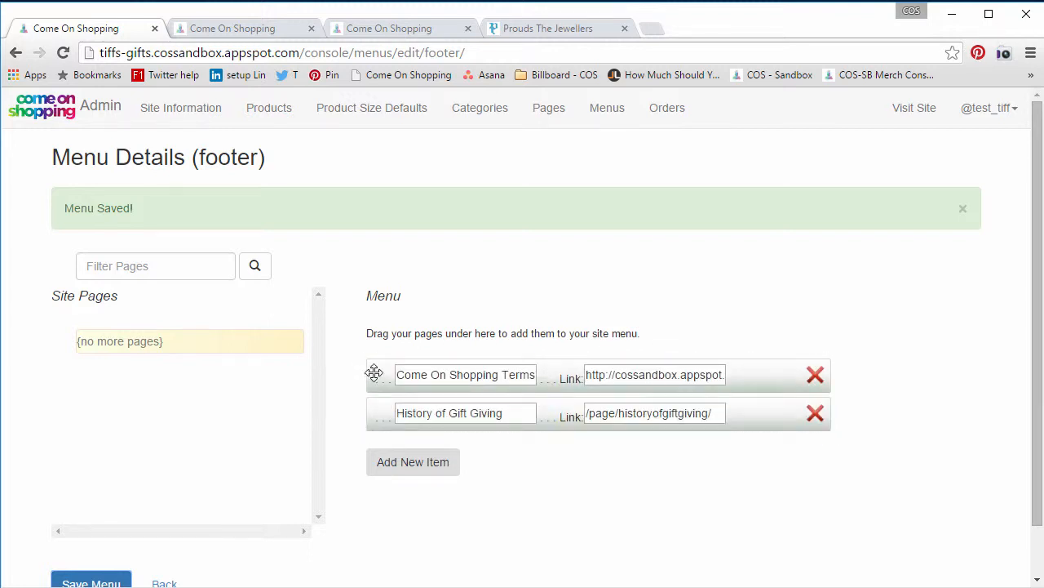
Step: Reorder the footer menu to place History of Gift Giving above Come On Shopping Terms and save the menu
drag(365, 389, 376, 413)
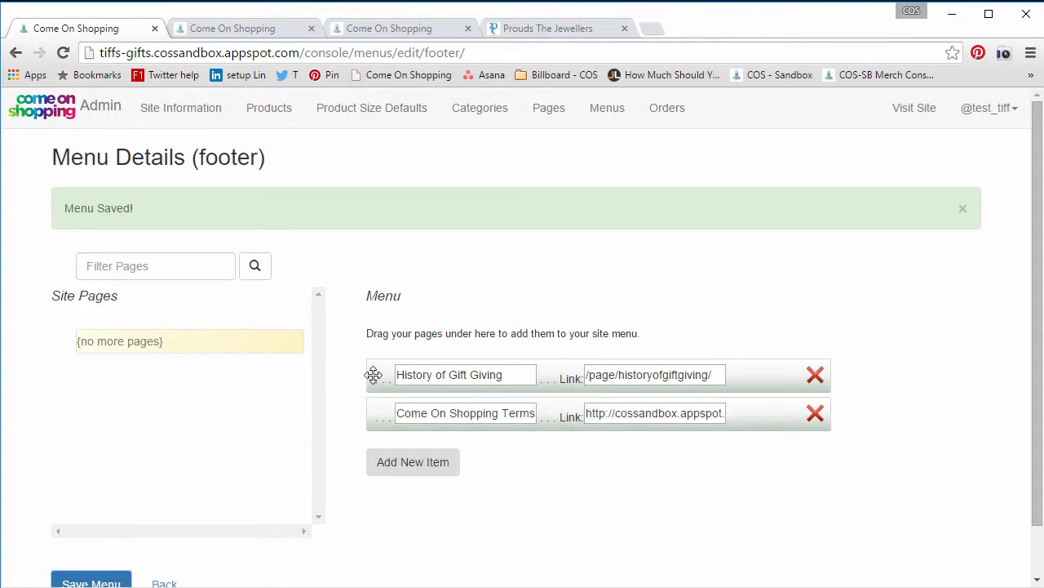
drag(373, 374, 375, 415)
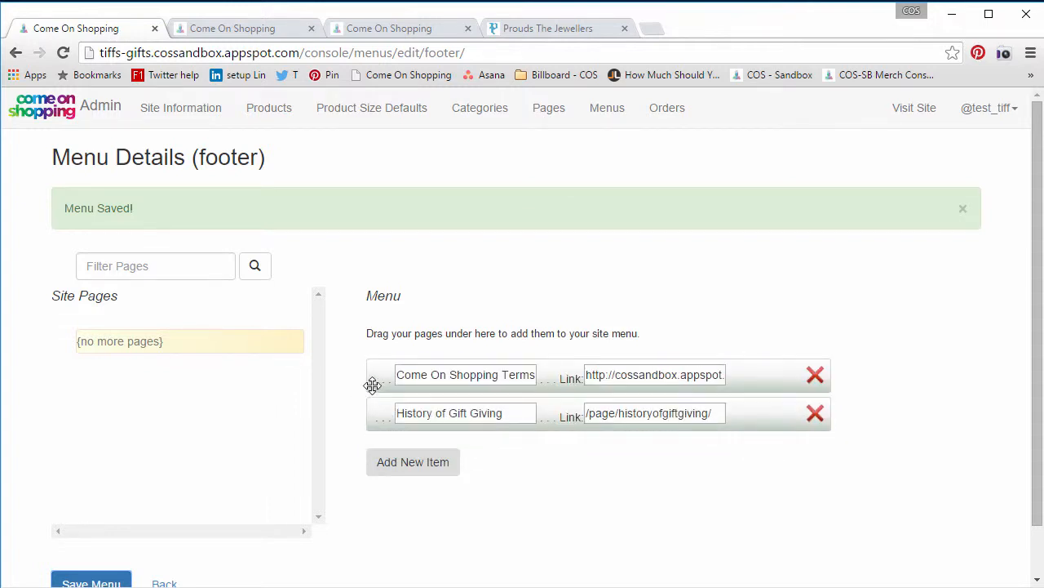
drag(377, 375, 383, 422)
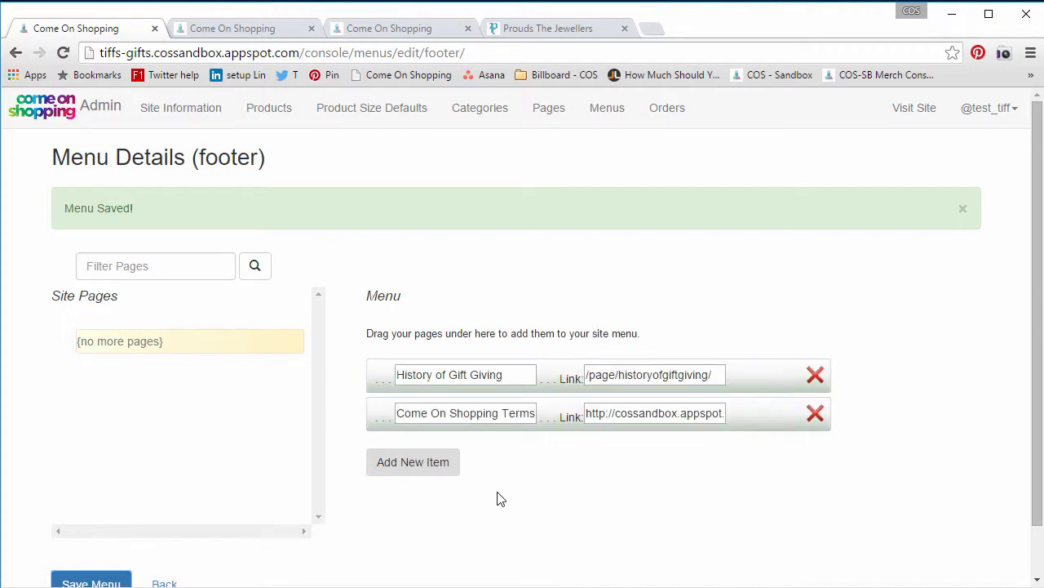
scroll(514, 506, down, 1)
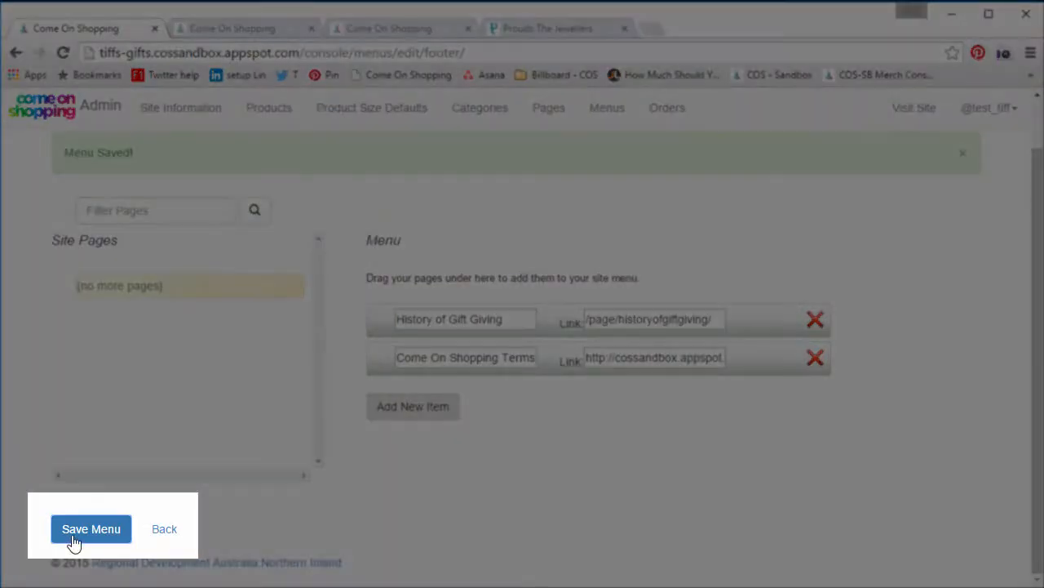
click(96, 534)
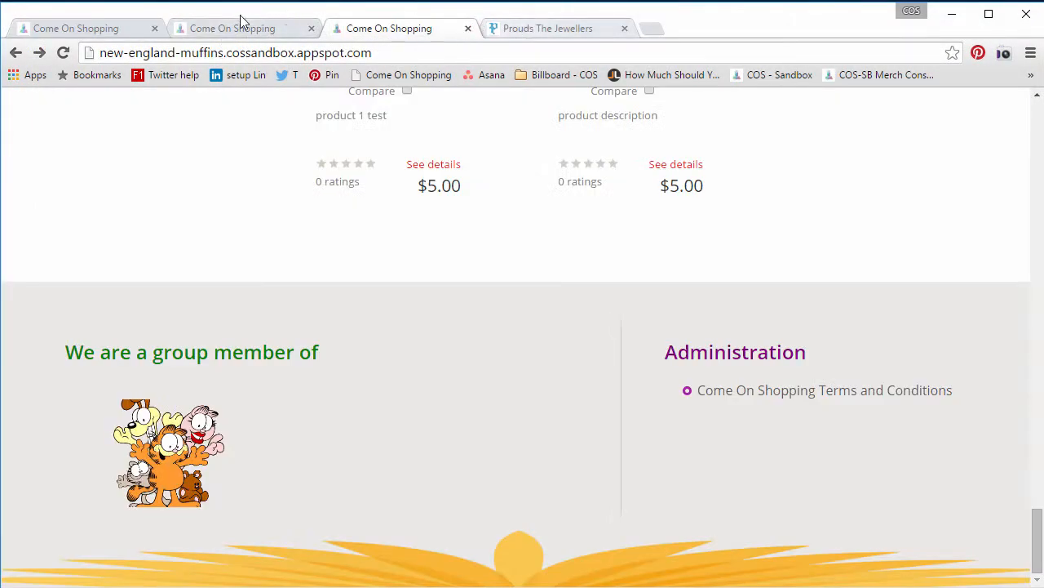
Step: Reload the Tiff's Gifts storefront to check the order of the footer links
click(231, 32)
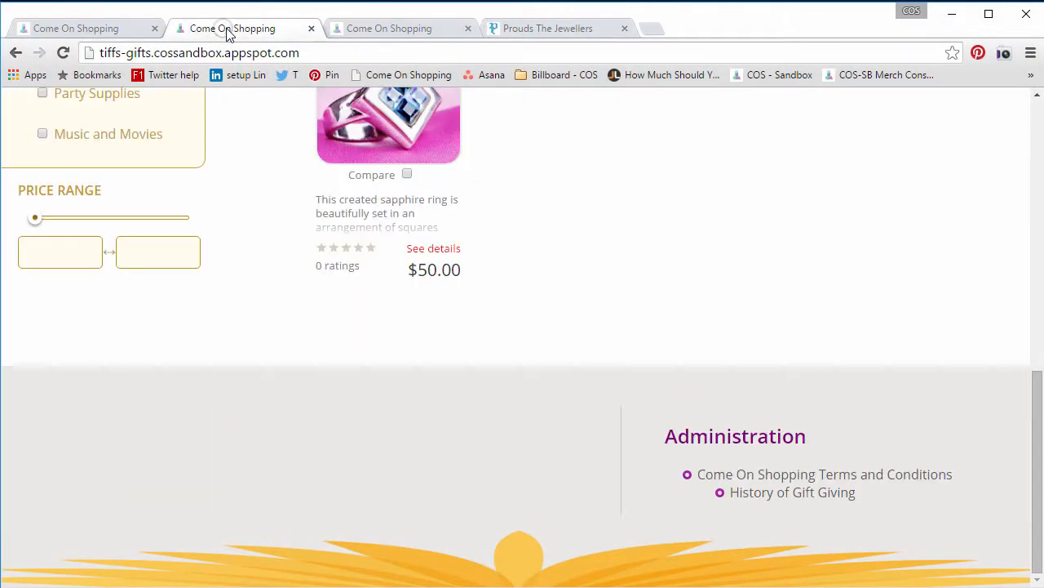
click(63, 52)
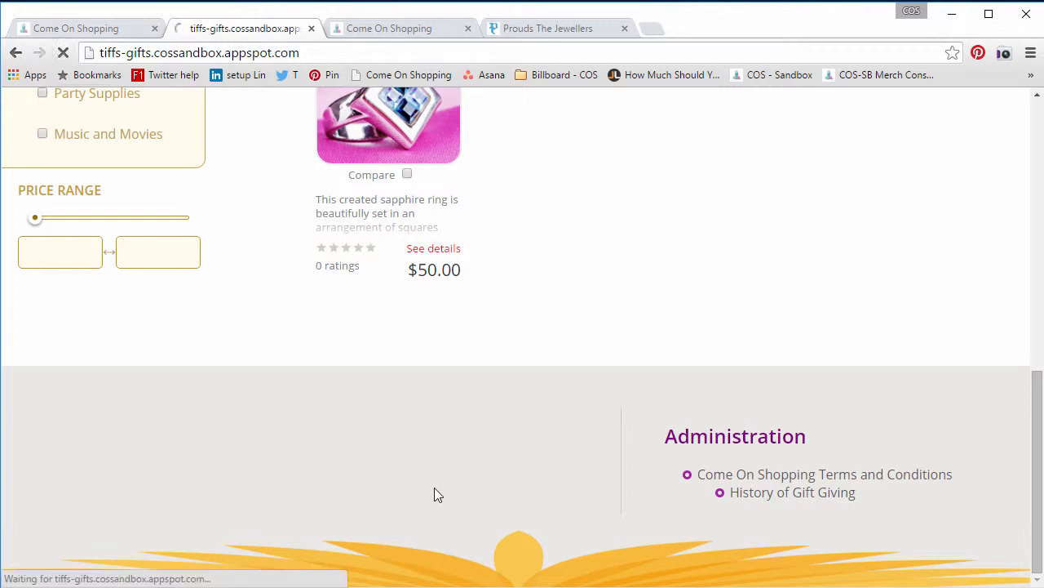